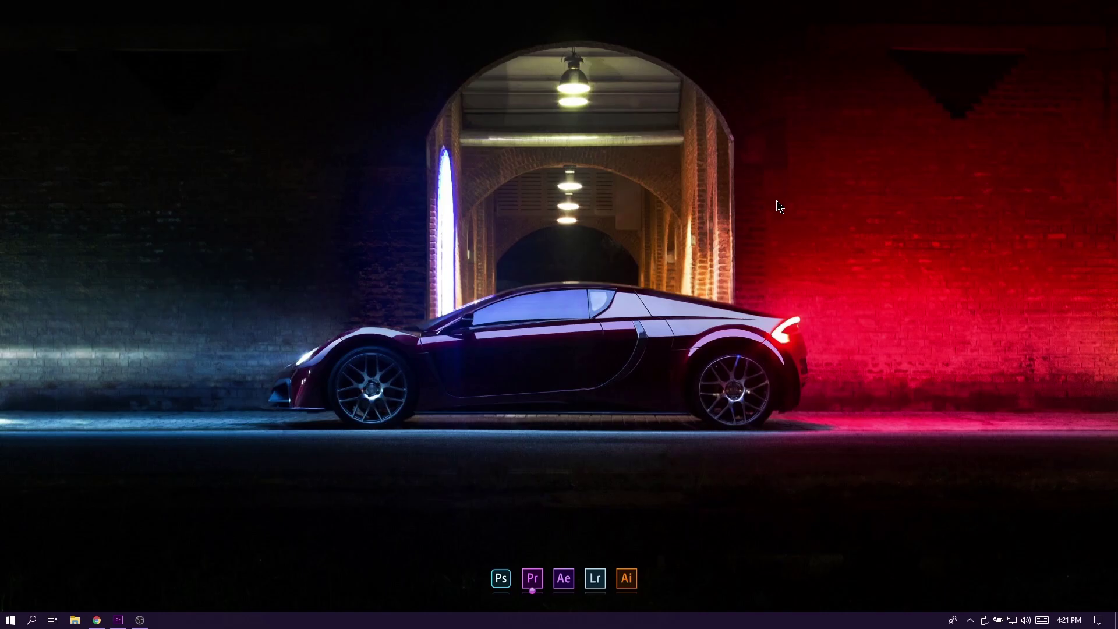
Bring the Premiere Pro window with the Test PR project to the front
key(space)
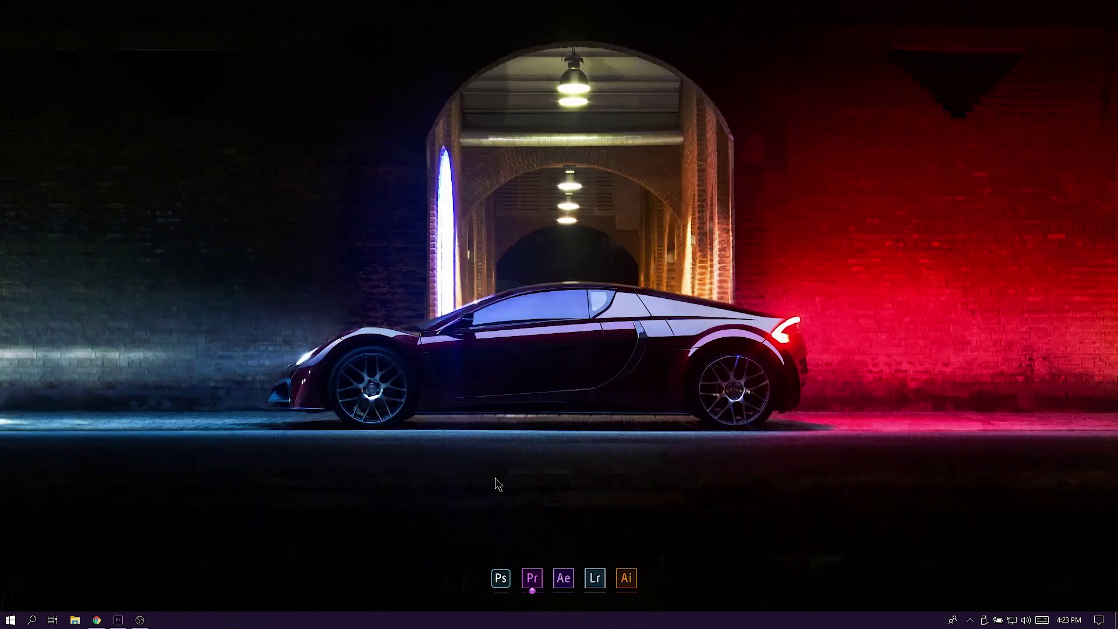
click(531, 578)
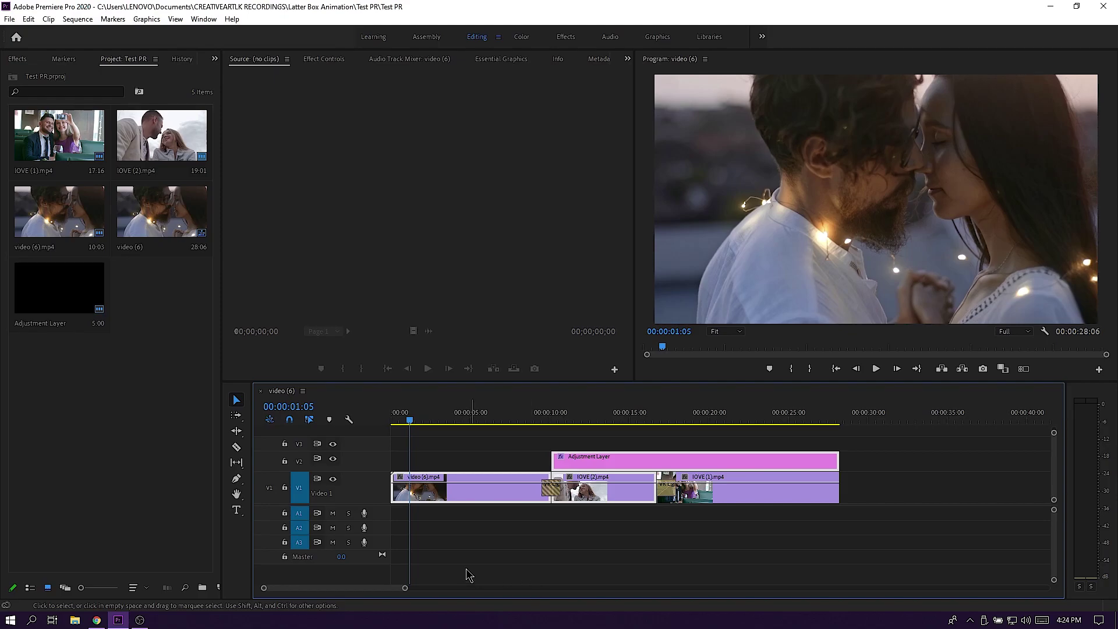
mouse_move(432, 527)
mouse_down()
mouse_move(721, 512)
mouse_move(822, 490)
mouse_up()
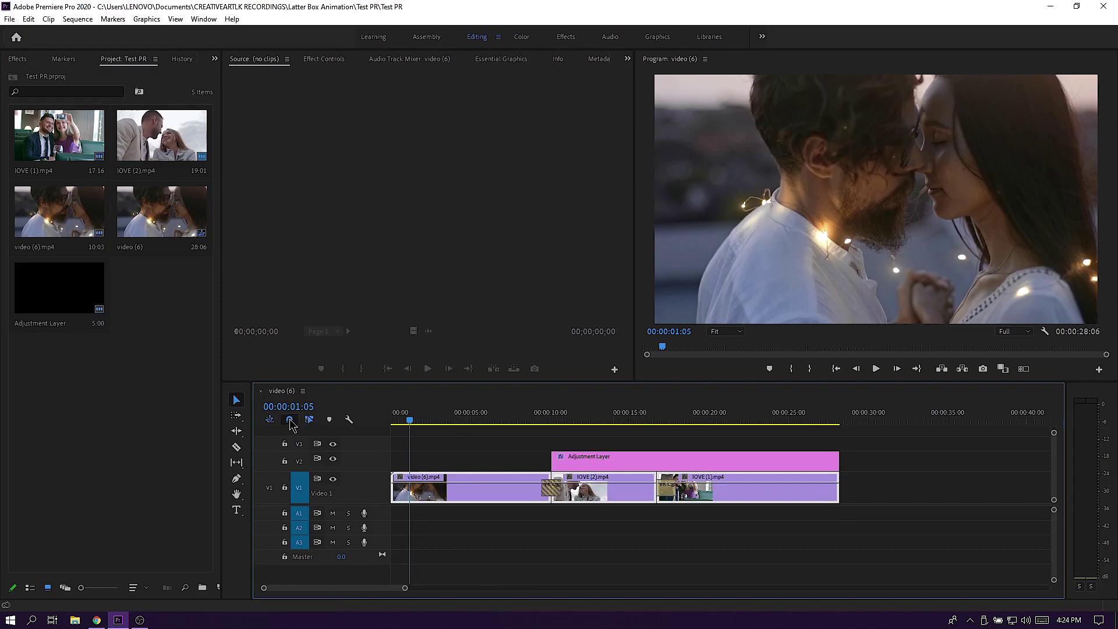
drag(405, 420, 438, 432)
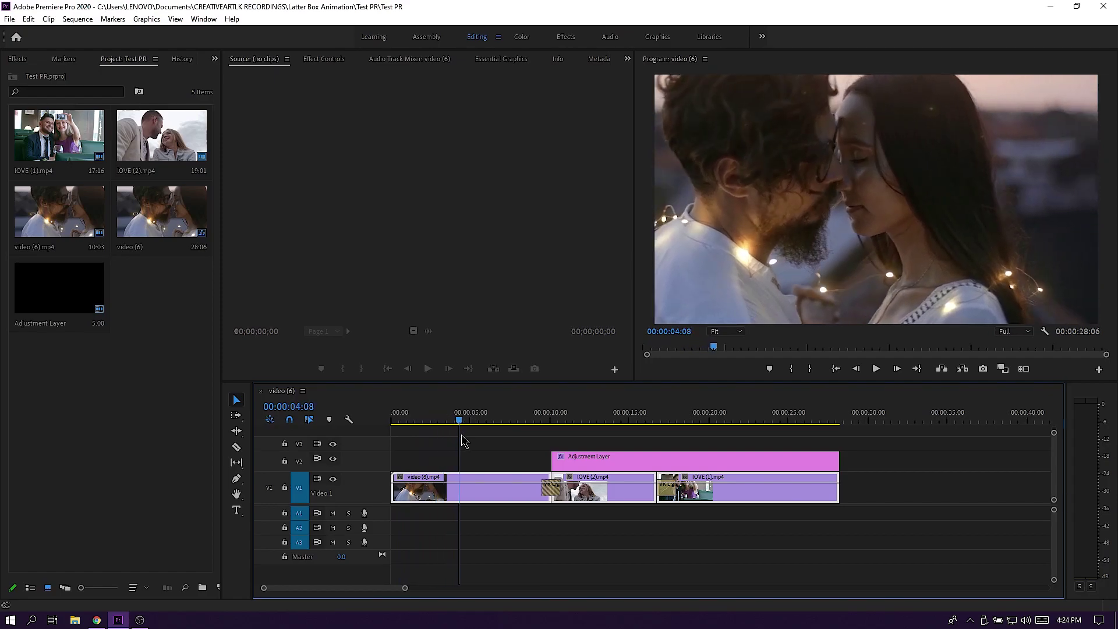
drag(438, 432, 440, 428)
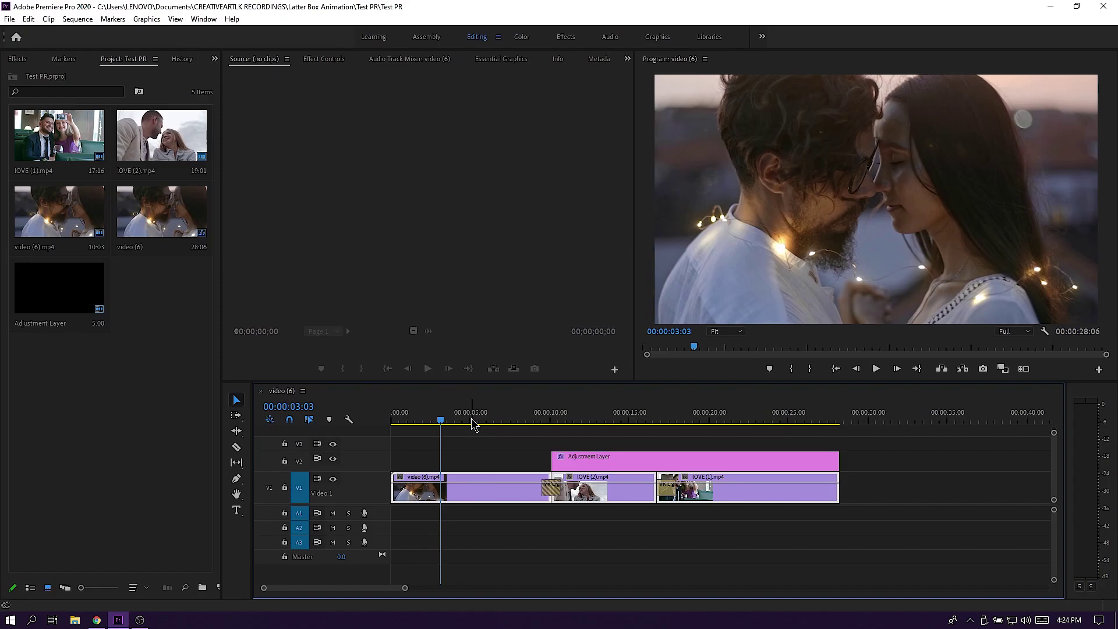
click(429, 419)
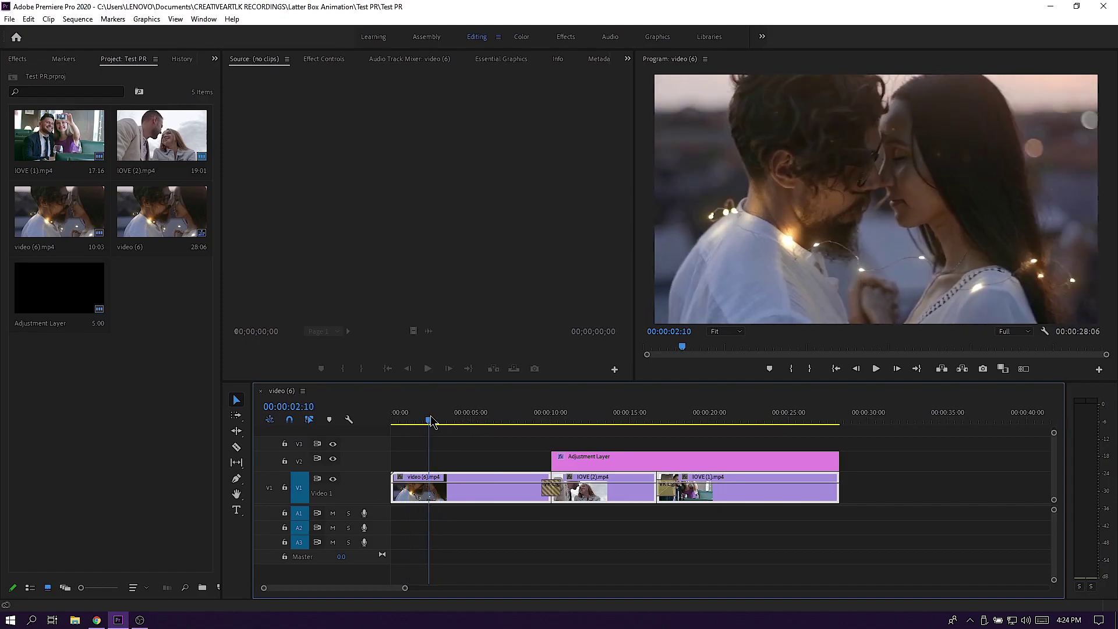
mouse_move(431, 420)
mouse_down()
mouse_move(402, 420)
mouse_move(422, 421)
mouse_up()
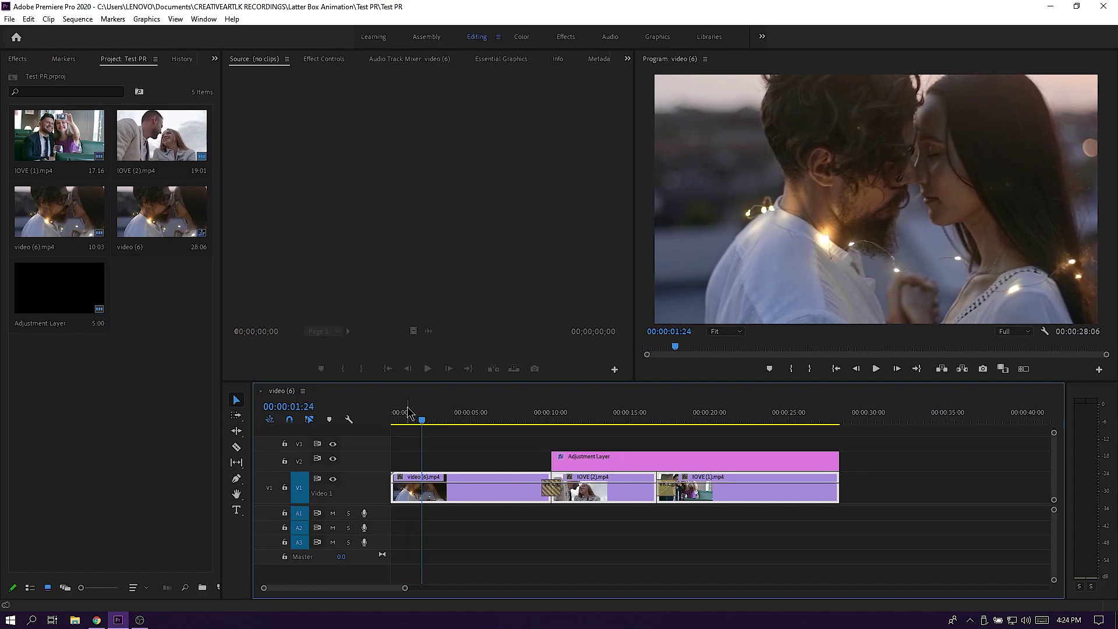
click(219, 367)
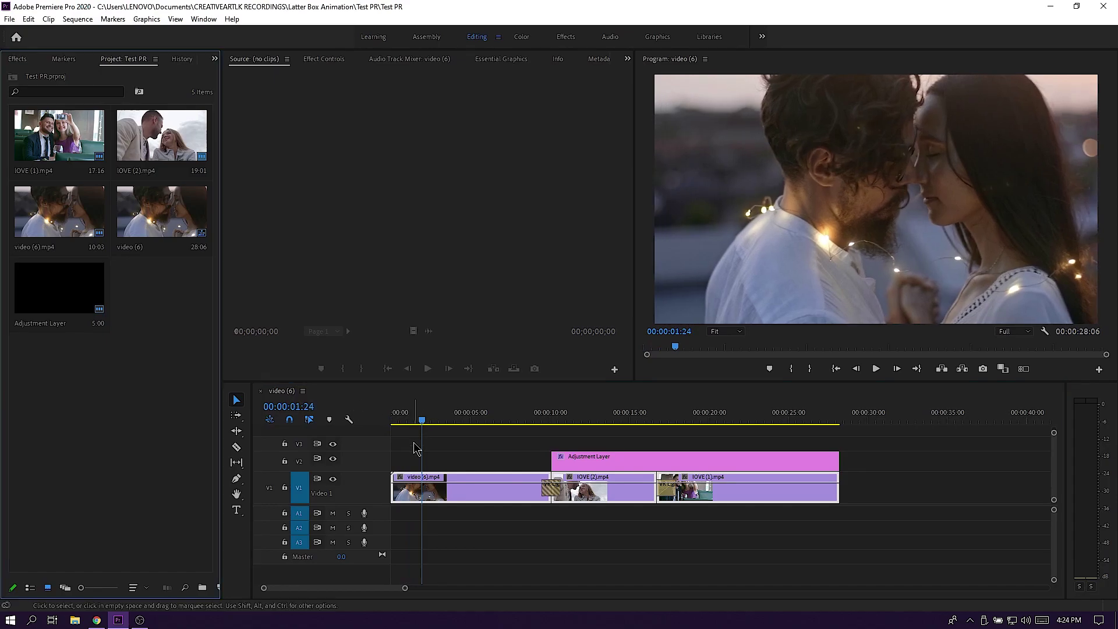
Create a new 3840×2160, 25 fps adjustment layer in the Project bin
right_click(153, 296)
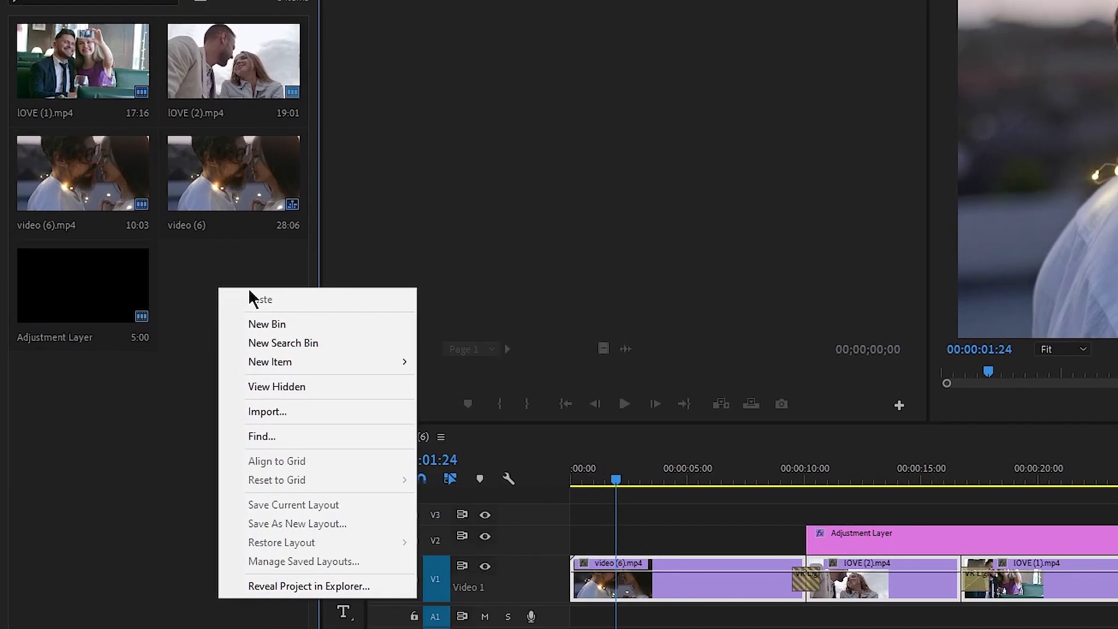
mouse_move(352, 369)
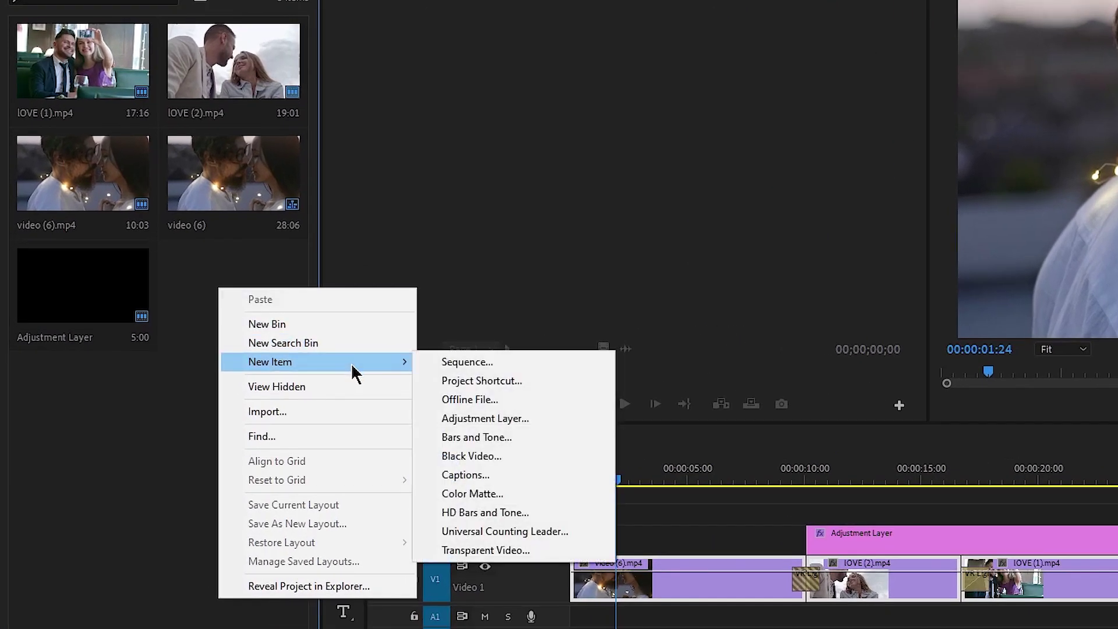
click(524, 419)
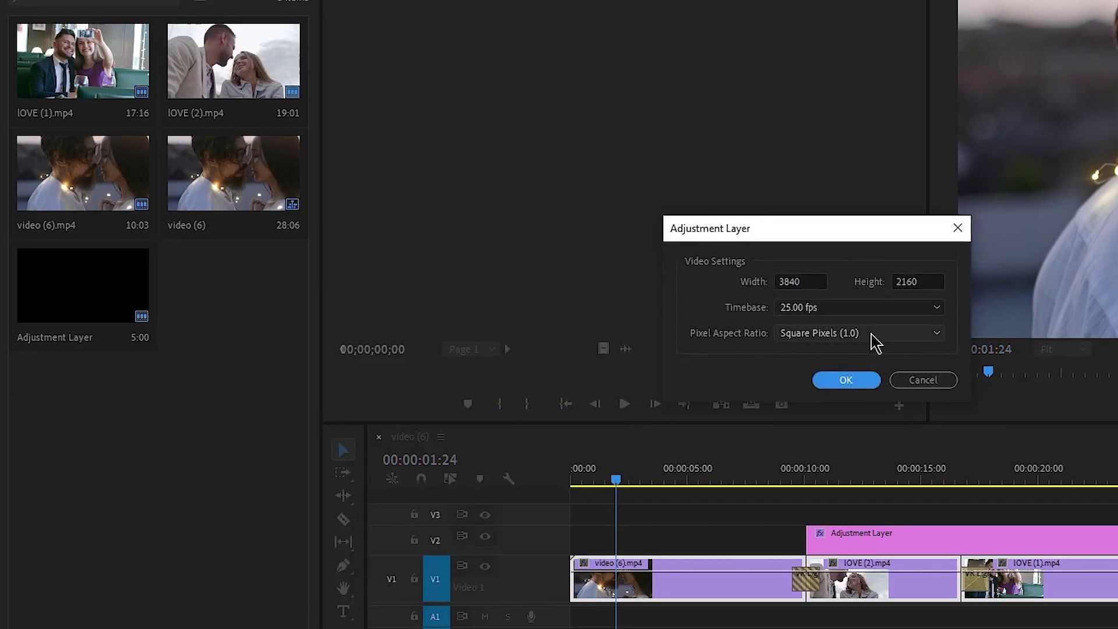
drag(818, 232, 724, 221)
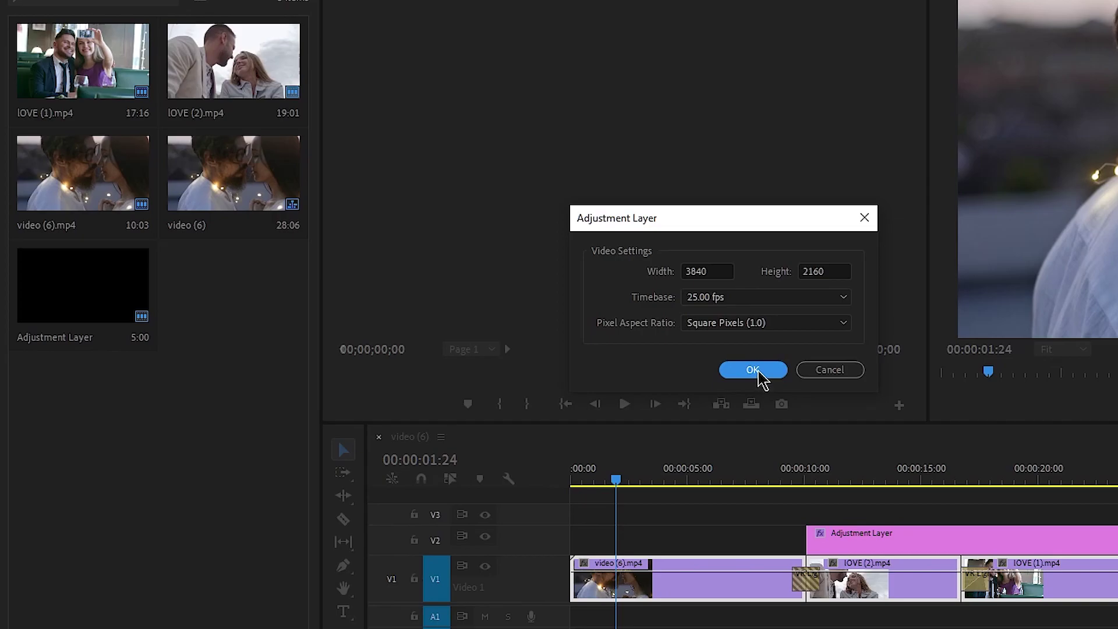
click(757, 370)
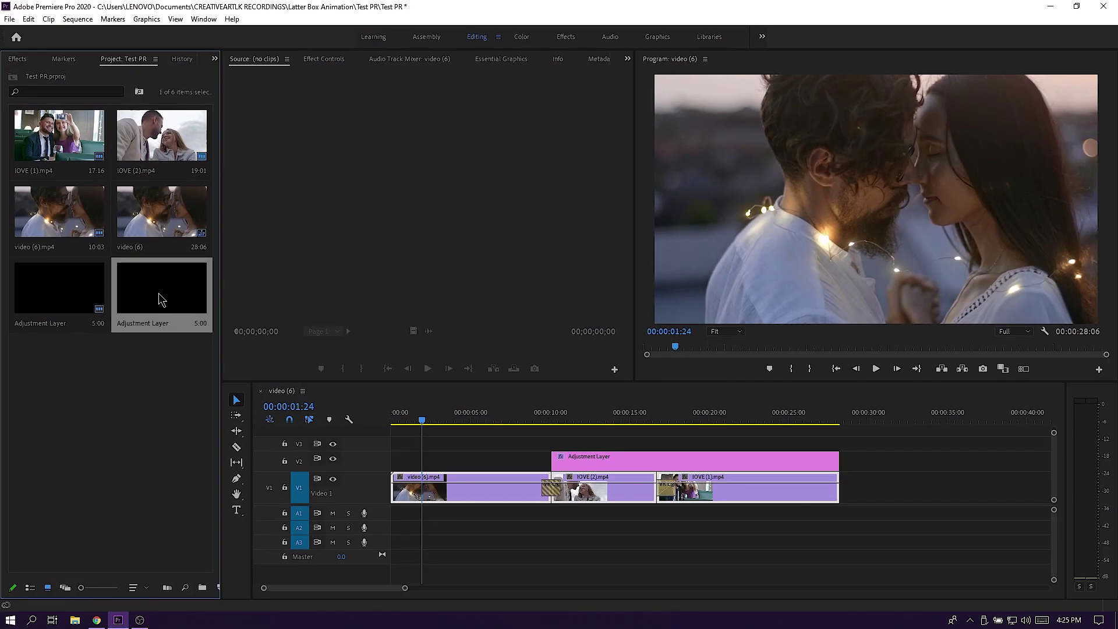
Place the new adjustment layer on V3 at 0:00 and stretch it to the sequence end at 28:06
drag(156, 294, 385, 431)
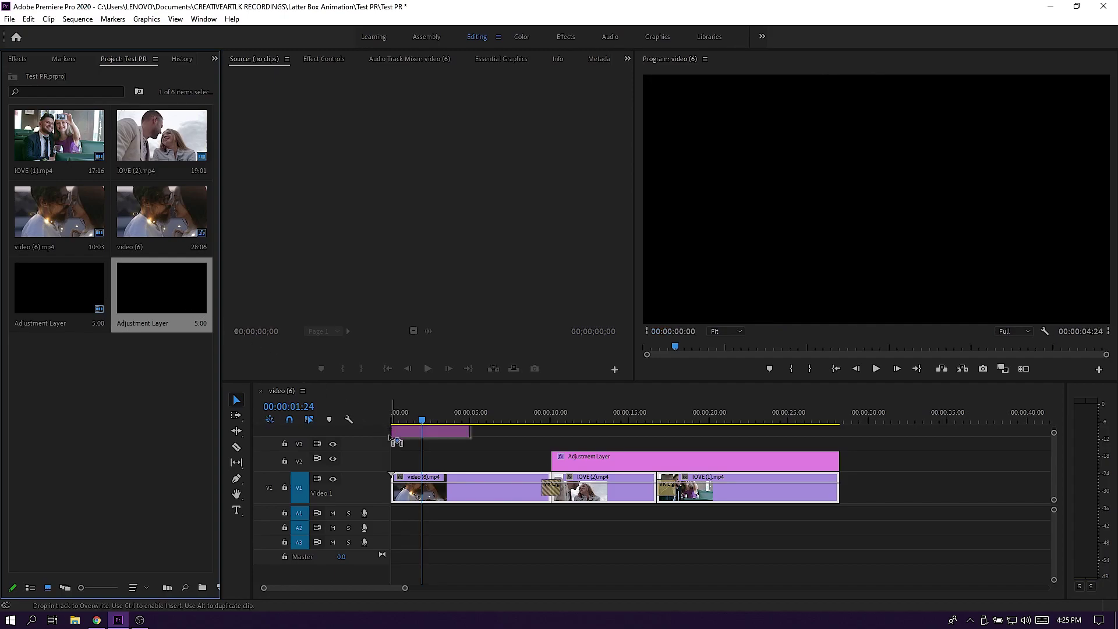
drag(383, 429, 396, 443)
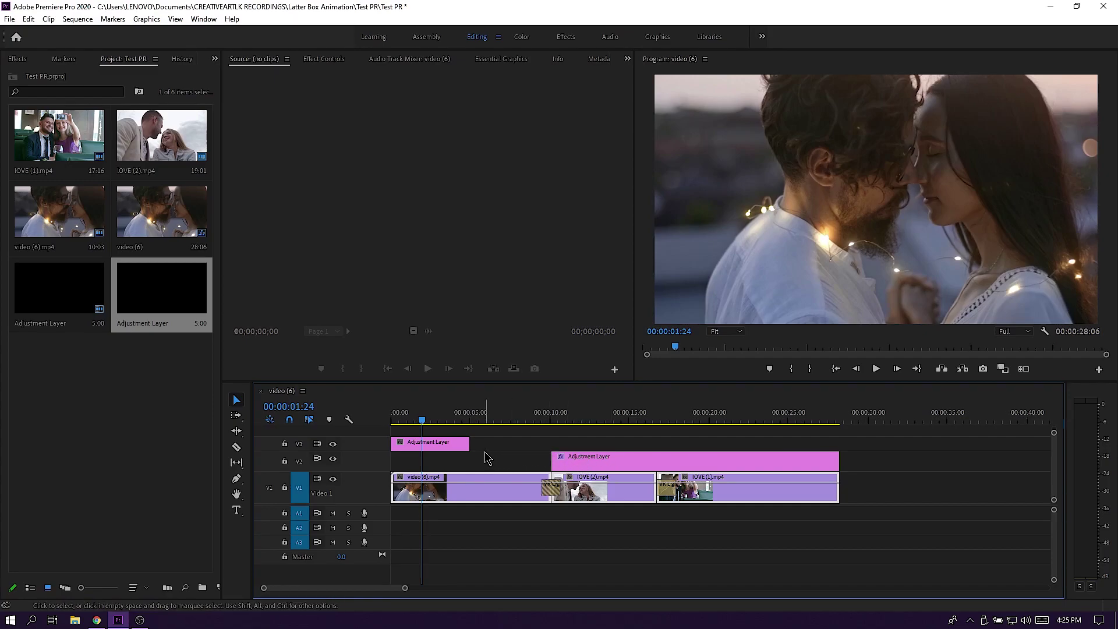
click(454, 446)
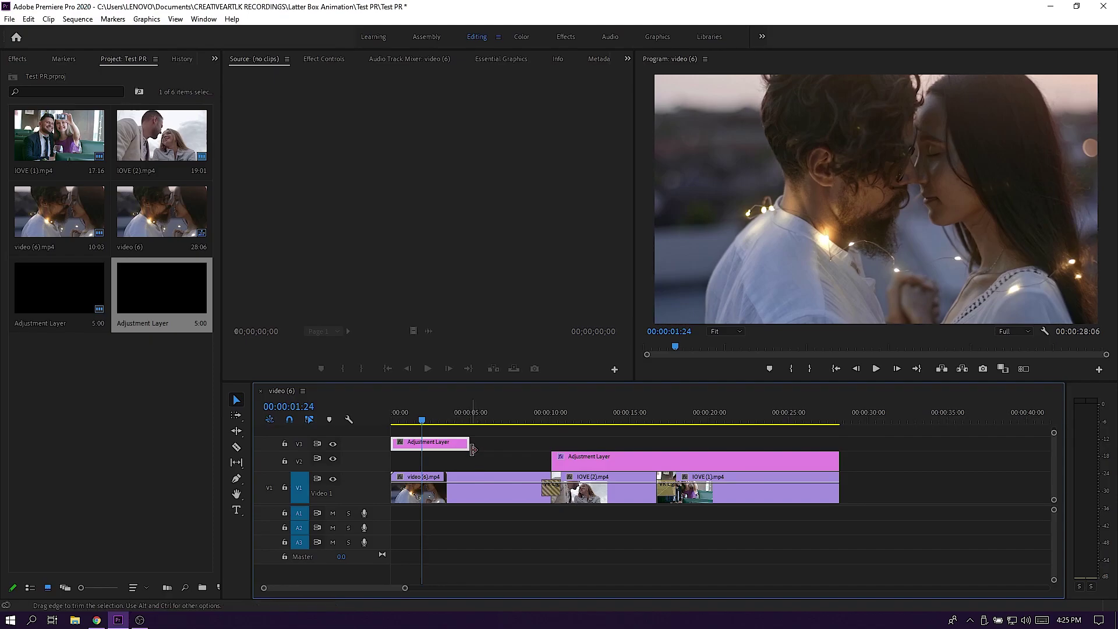
drag(472, 445, 841, 451)
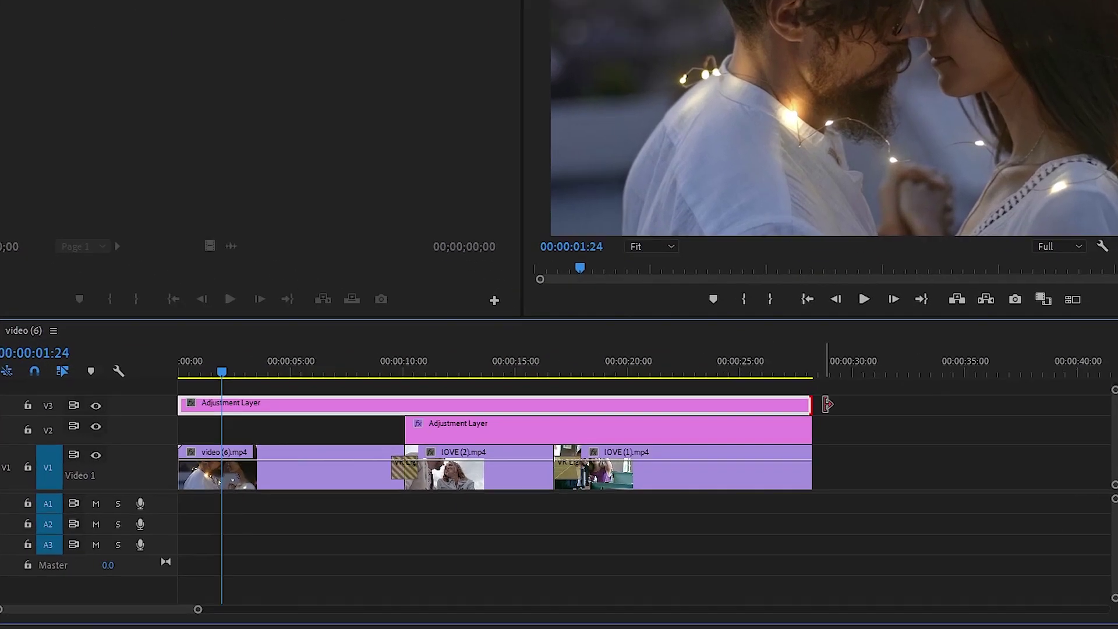
drag(827, 404, 940, 404)
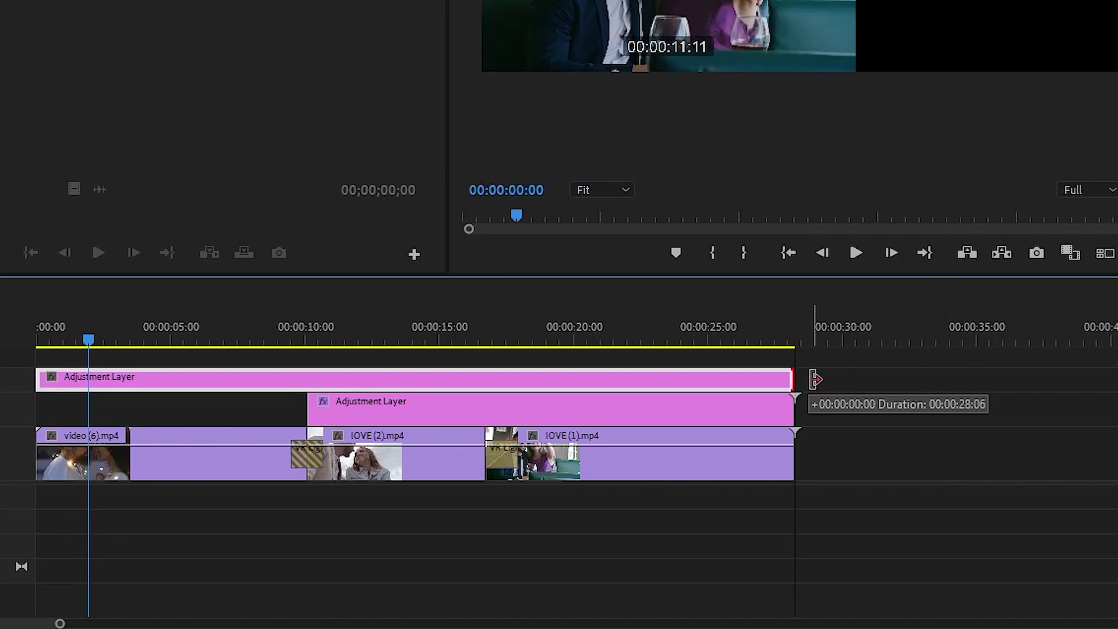
drag(948, 377, 811, 377)
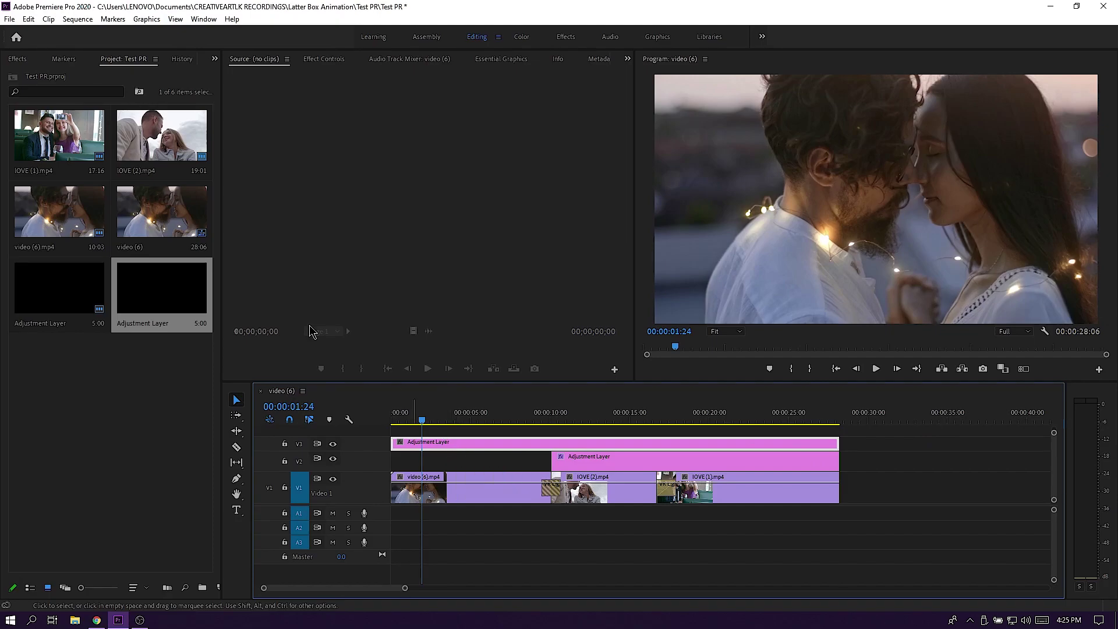
Show the Effects panel and search 'crop' to reveal Crop under Video Effects > Transform
click(214, 59)
click(231, 72)
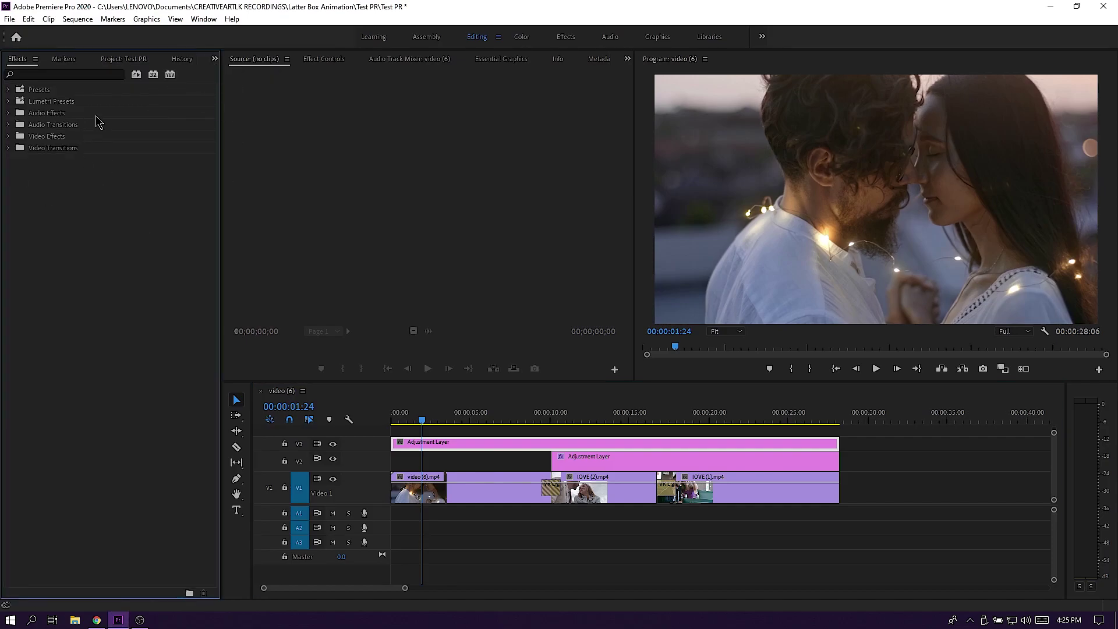
click(205, 22)
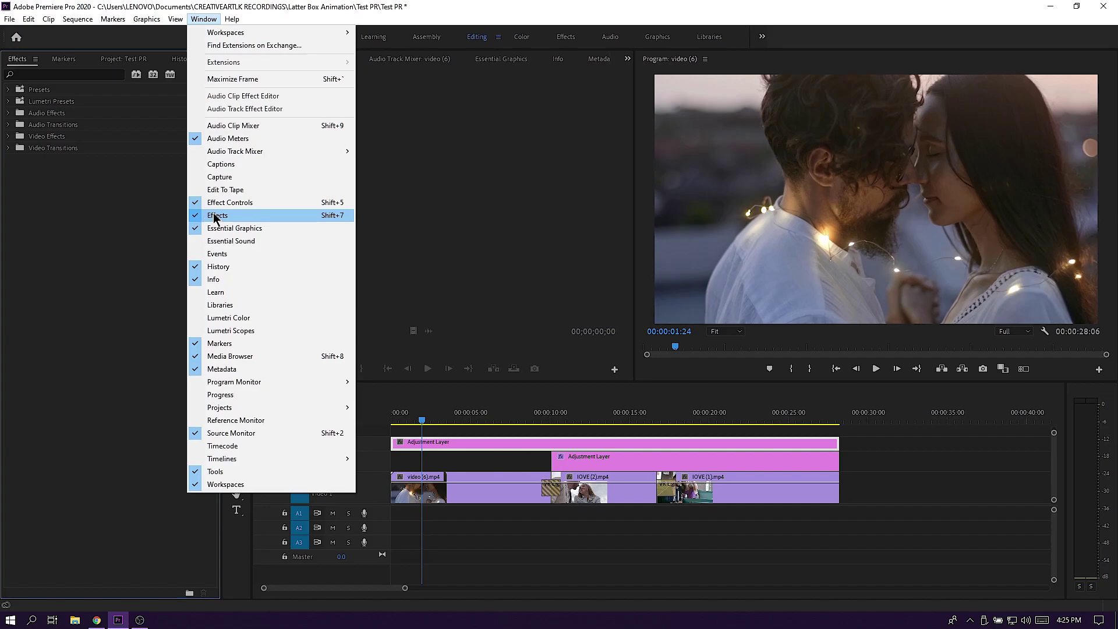
click(124, 233)
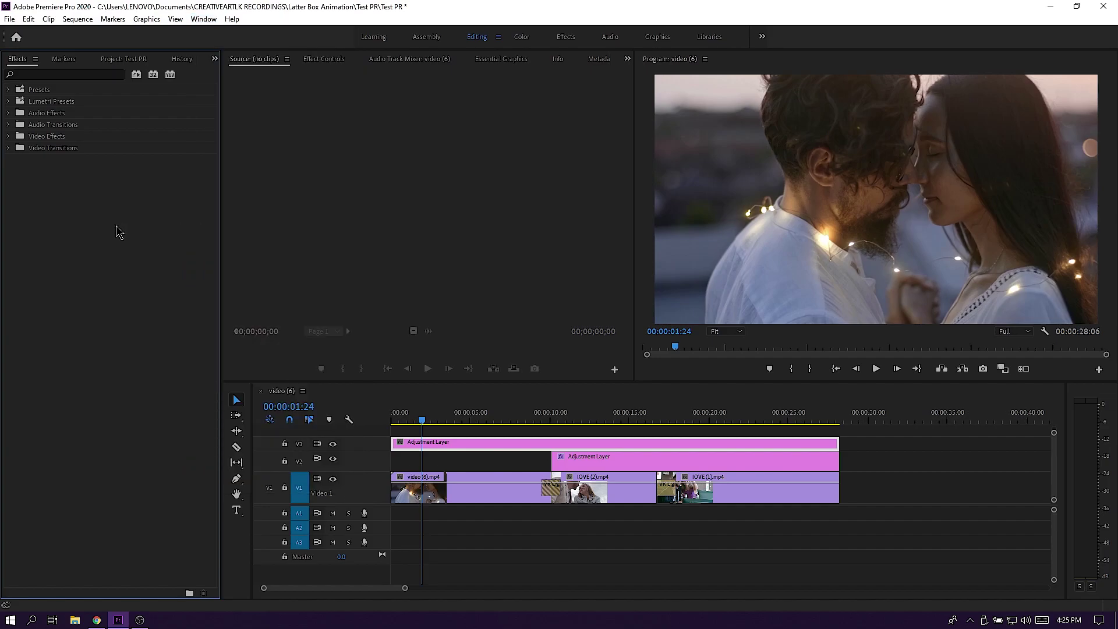
click(85, 75)
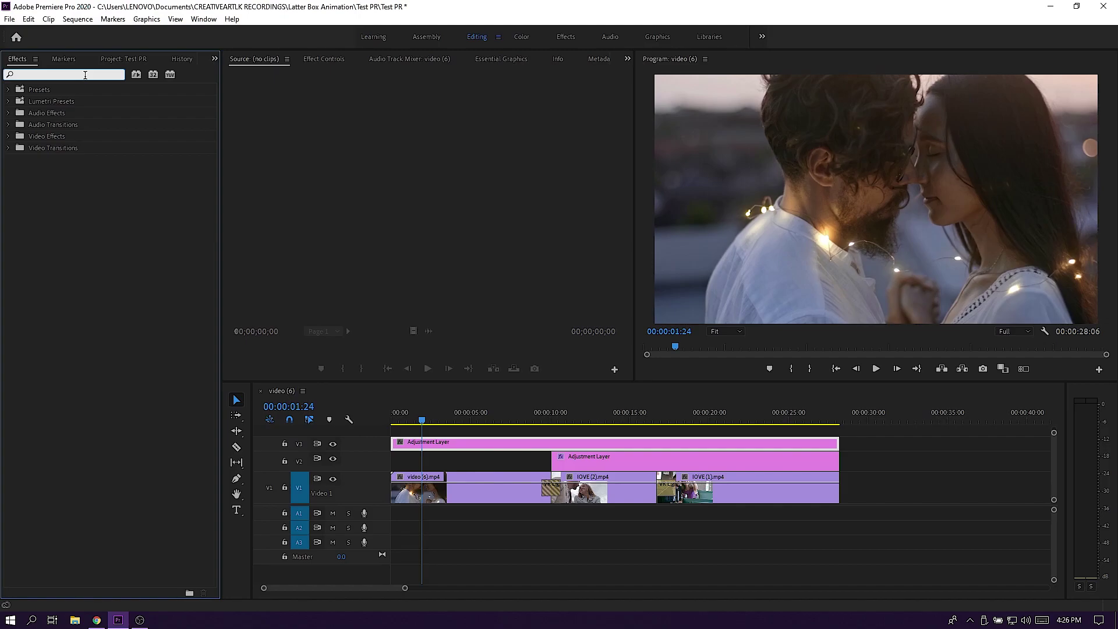
text(crop)
click(51, 161)
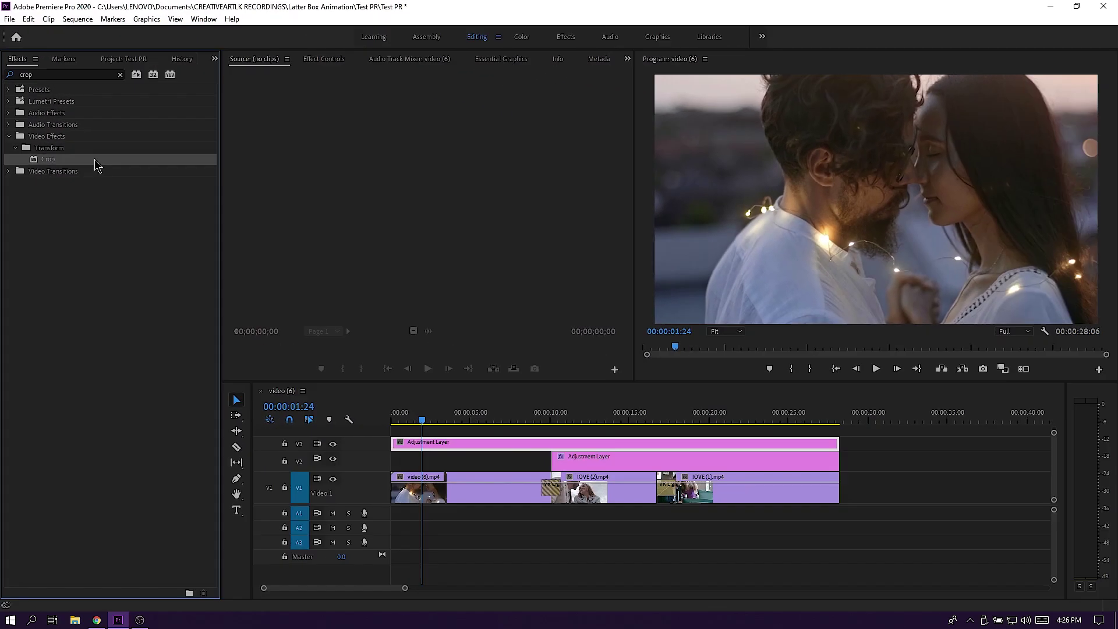
Apply Crop to the V3 adjustment layer and show it in Effect Controls
drag(96, 164, 202, 249)
drag(416, 428, 434, 447)
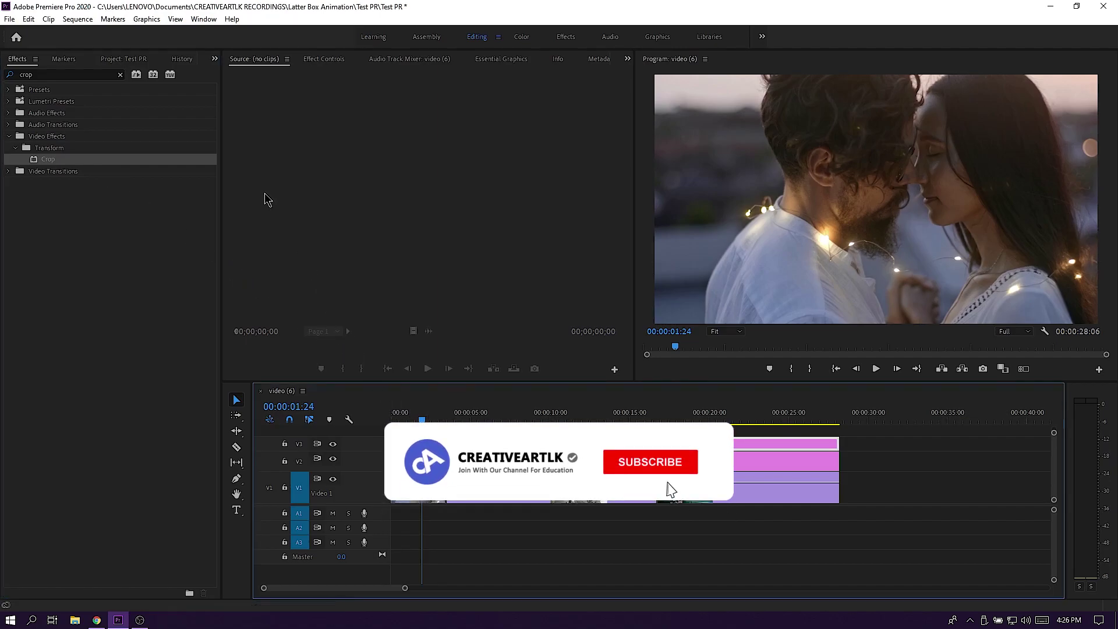
click(327, 62)
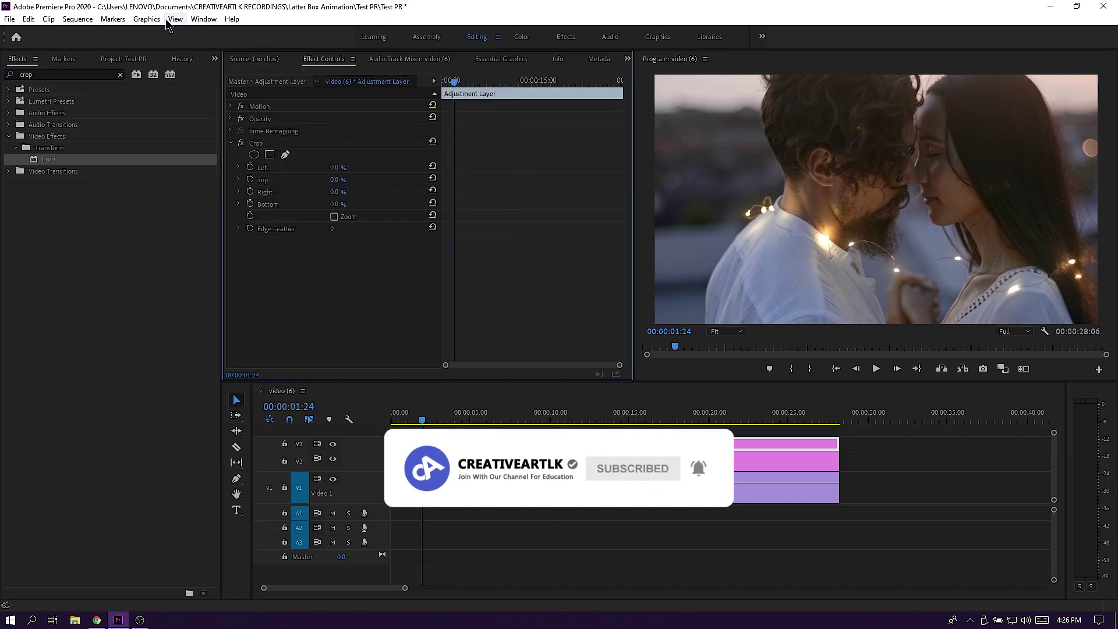
click(210, 20)
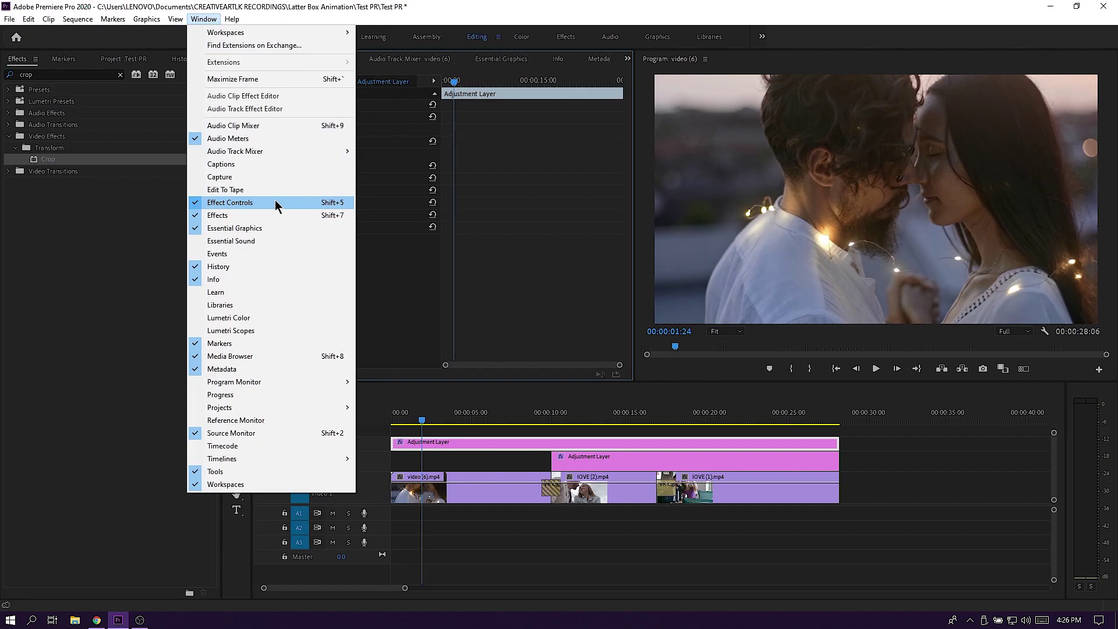
click(276, 205)
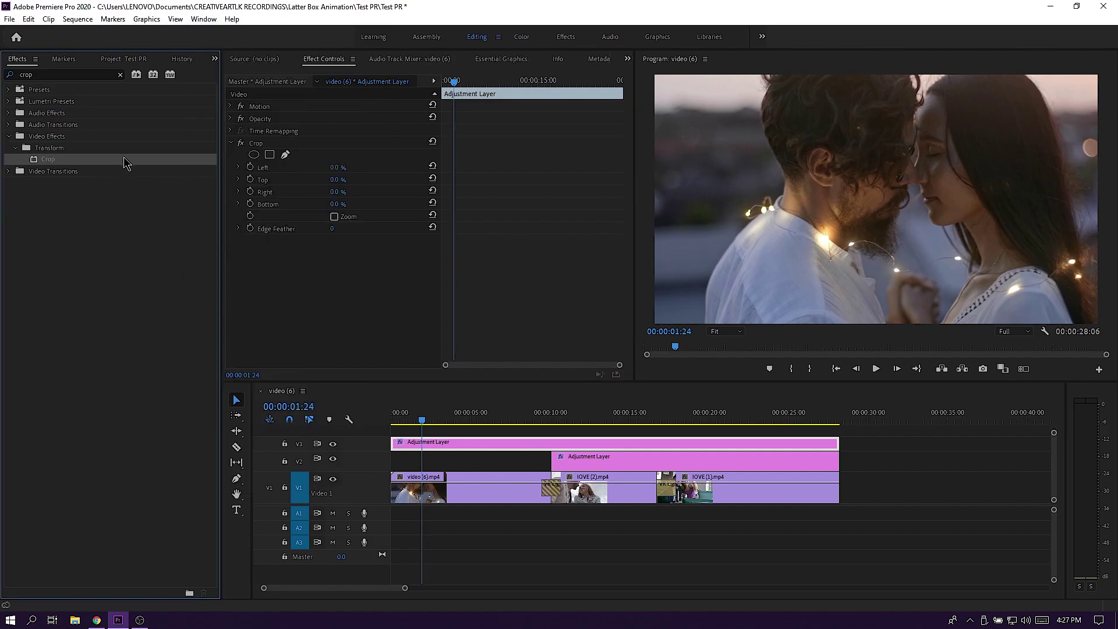
drag(134, 167, 460, 441)
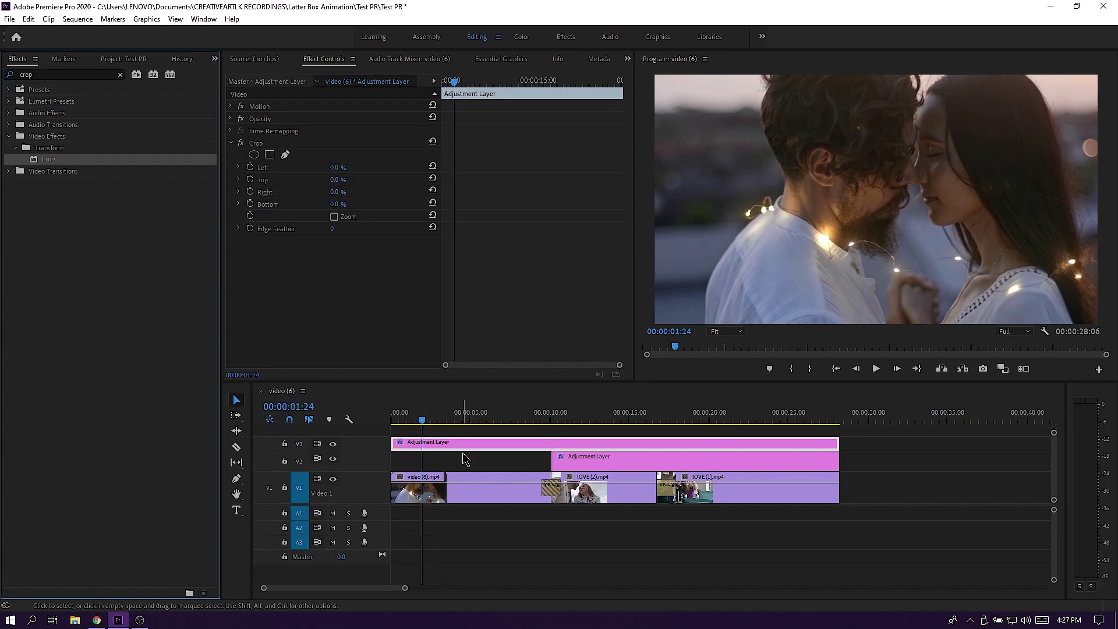
click(329, 61)
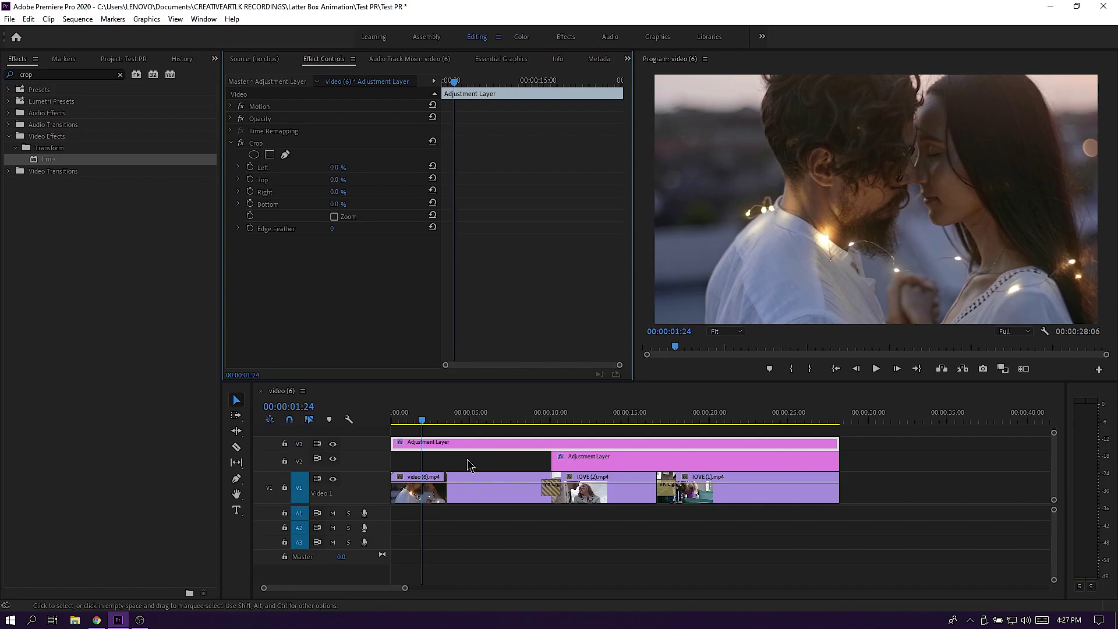
Delete the accidental duplicate Crop so only one Crop effect remains
click(480, 444)
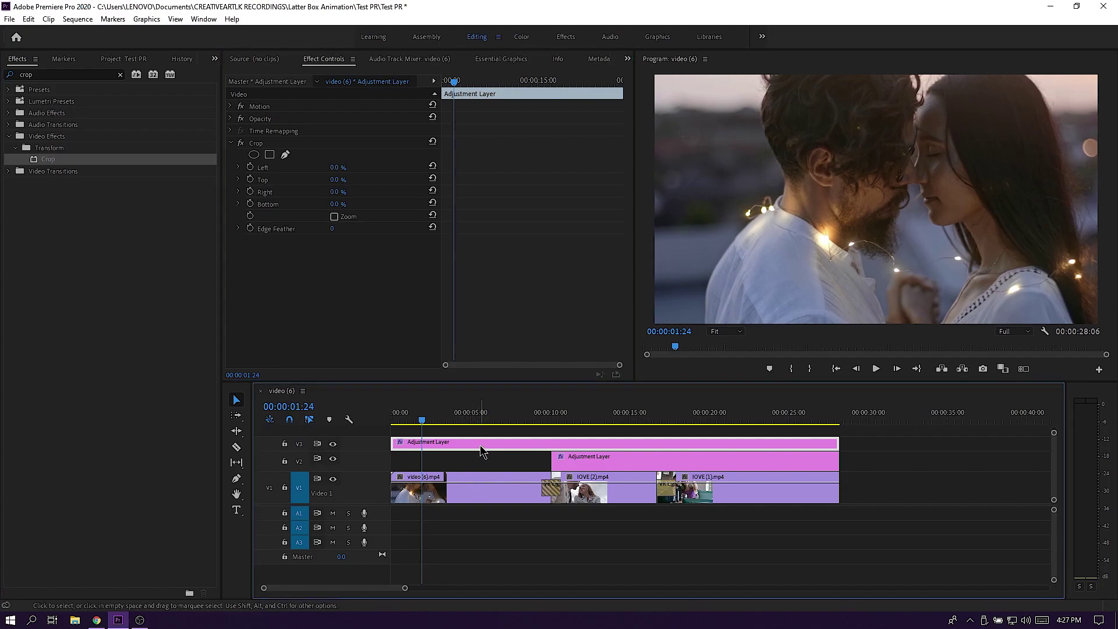
click(133, 168)
mouse_move(132, 167)
mouse_down()
mouse_move(274, 303)
mouse_move(331, 311)
mouse_up()
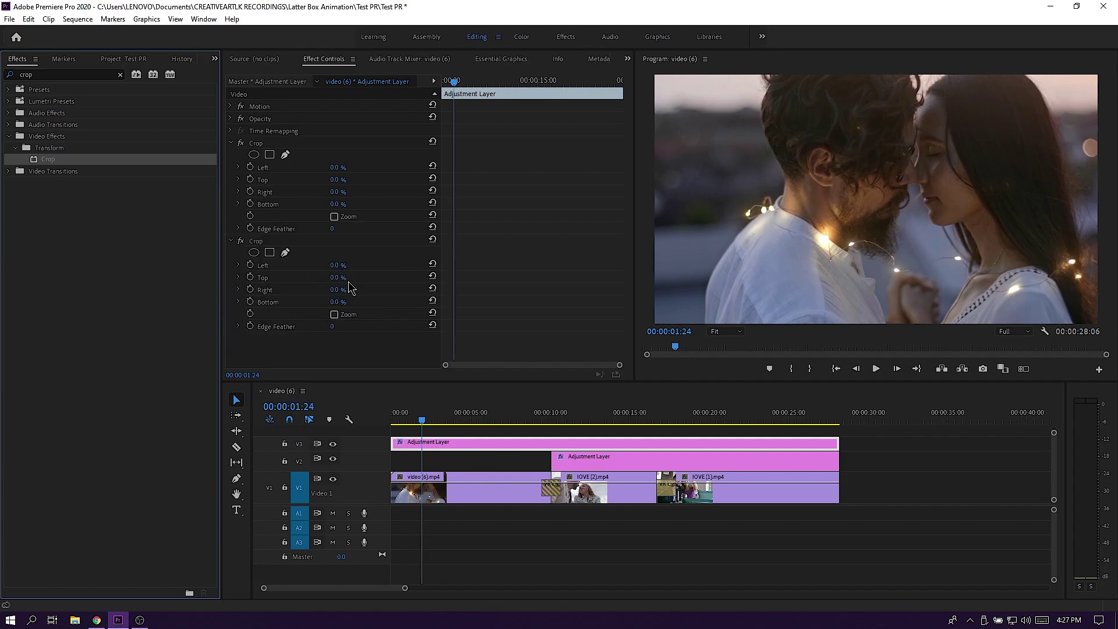
click(269, 239)
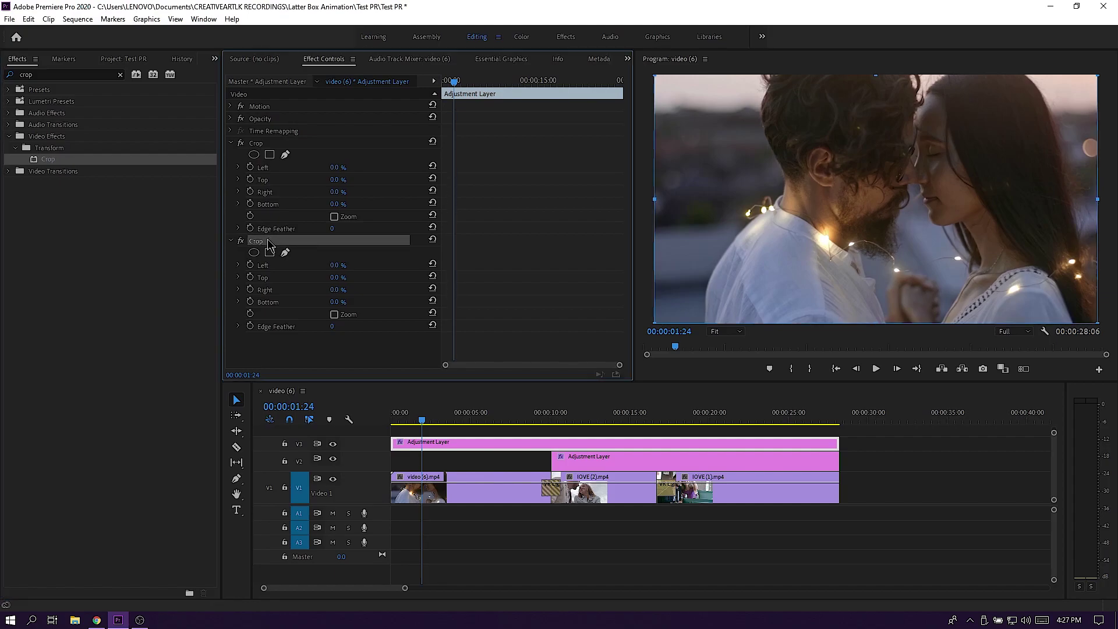
key(Delete)
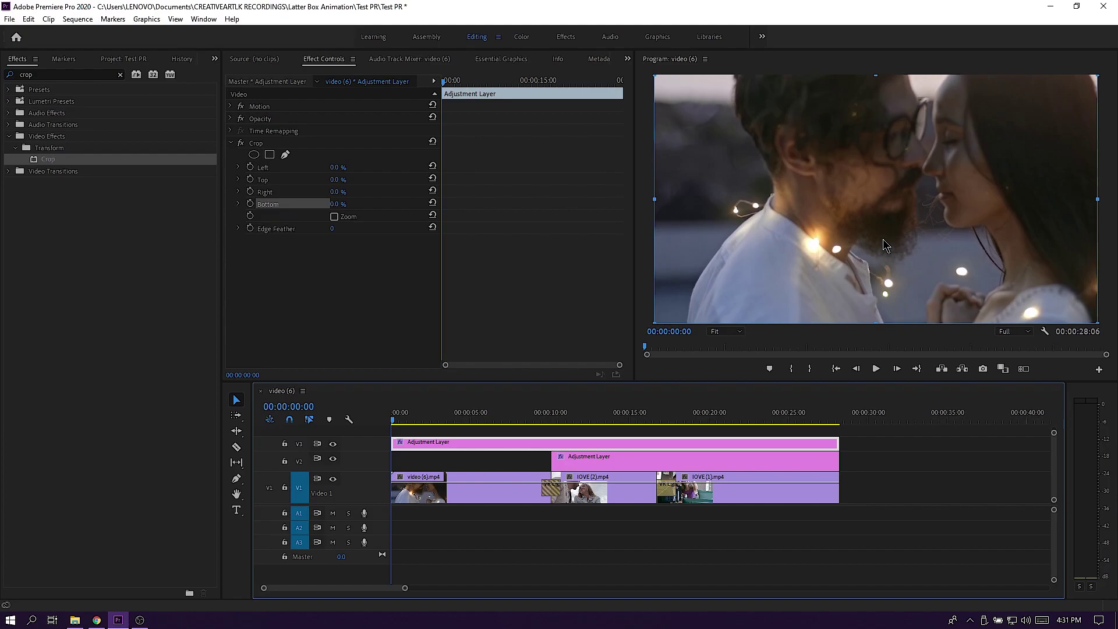
Set Crop Bottom and Top to 50% so the frame goes fully black
click(336, 205)
text(50)
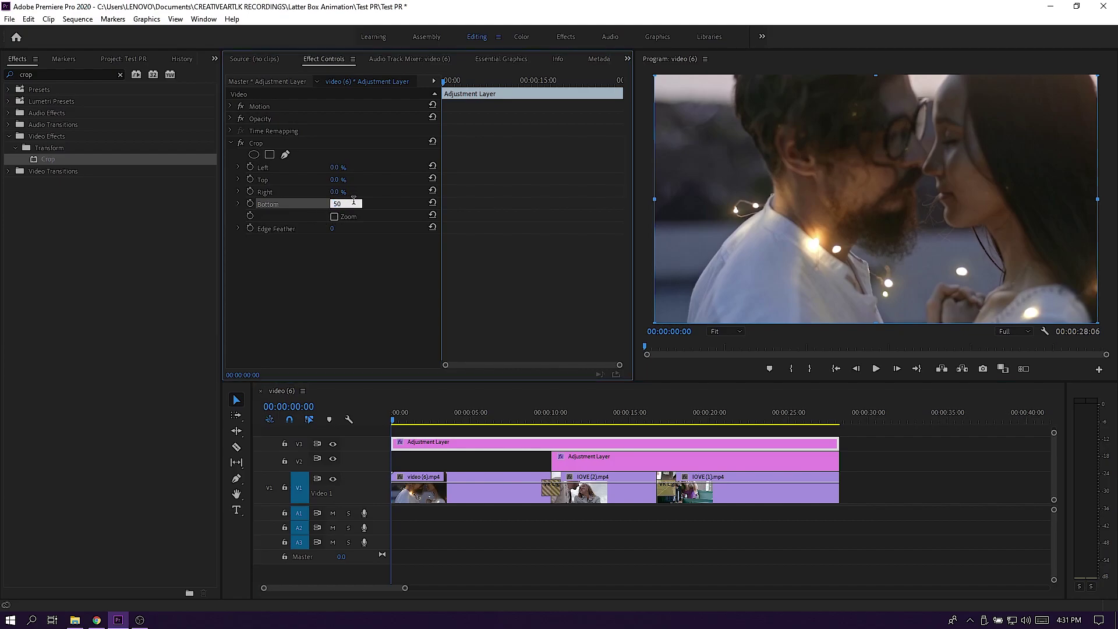
key(Return)
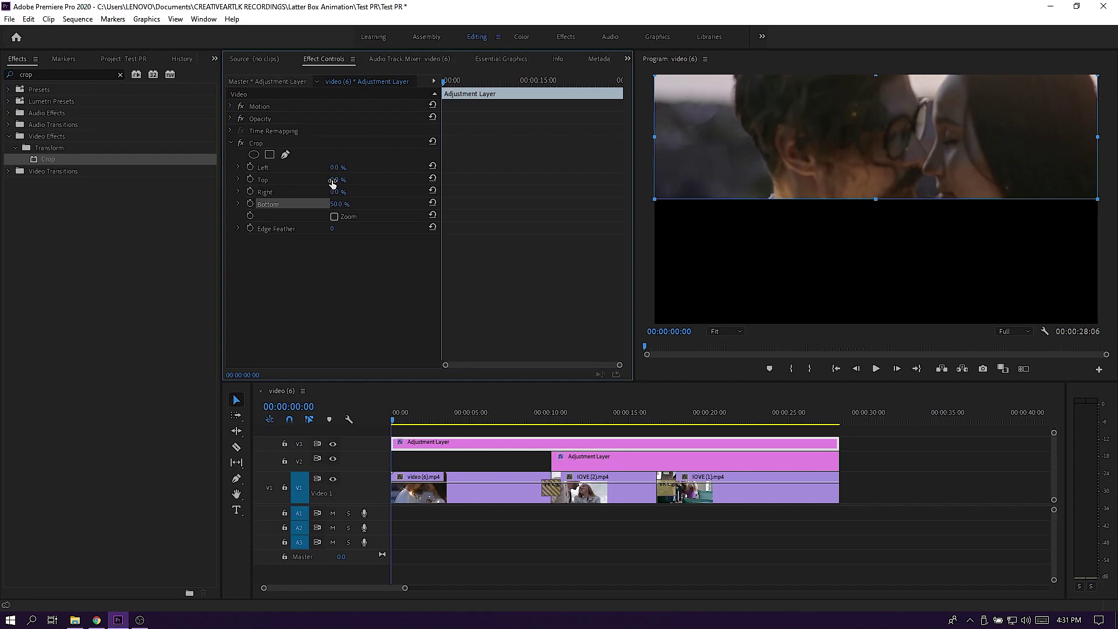
click(334, 180)
text(50)
key(Return)
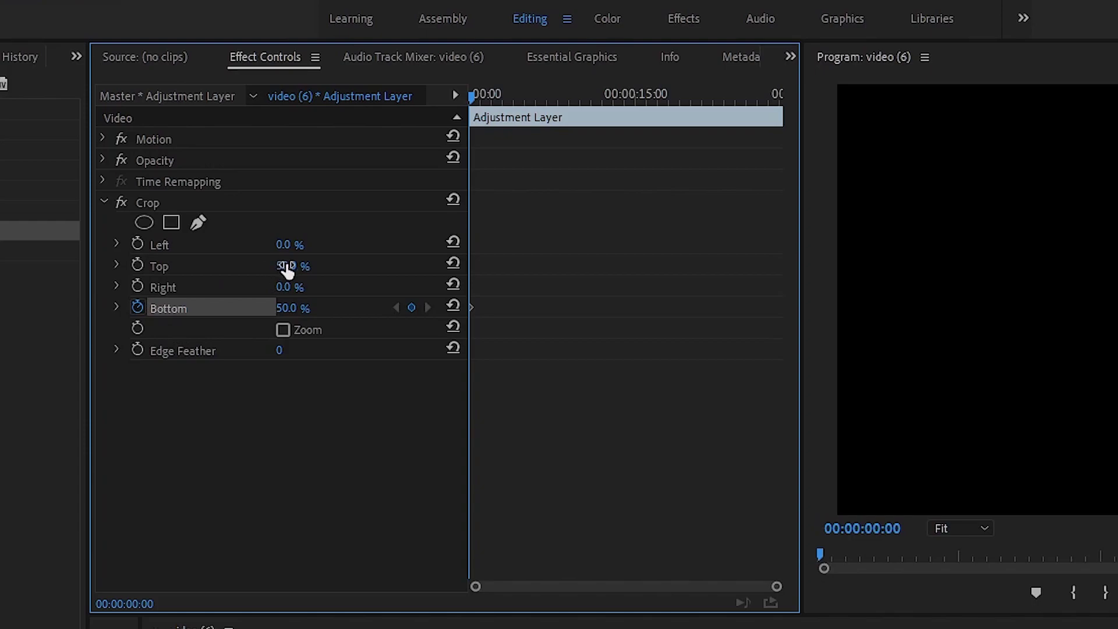
Enable keyframing on Crop Top and move the playhead to 00:00:01:21
click(137, 266)
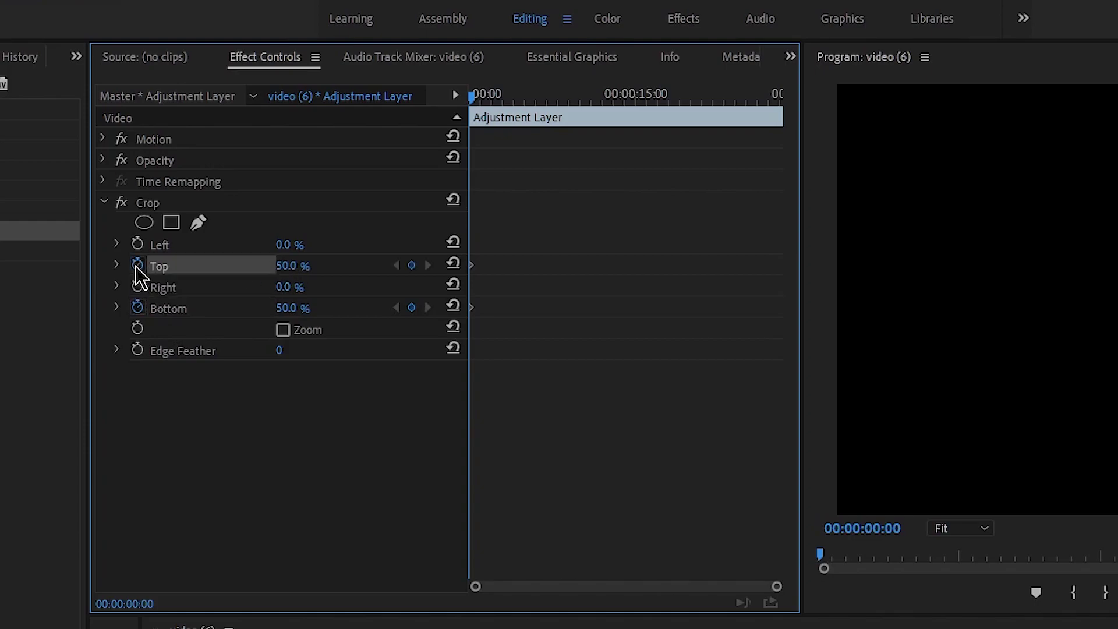
click(513, 96)
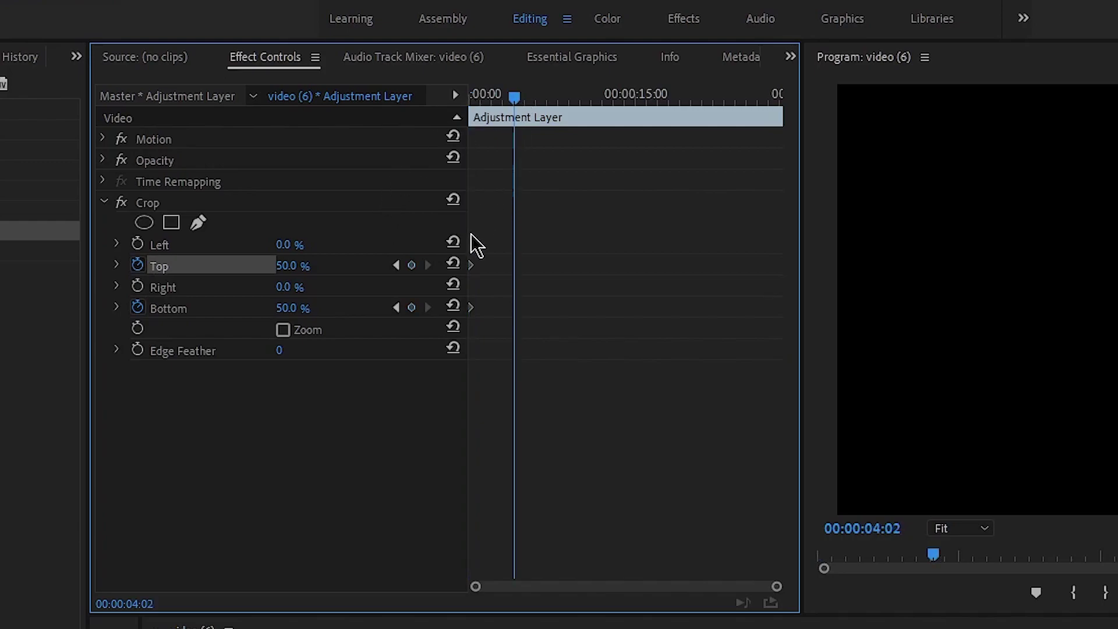
drag(492, 230, 459, 361)
drag(513, 97, 469, 97)
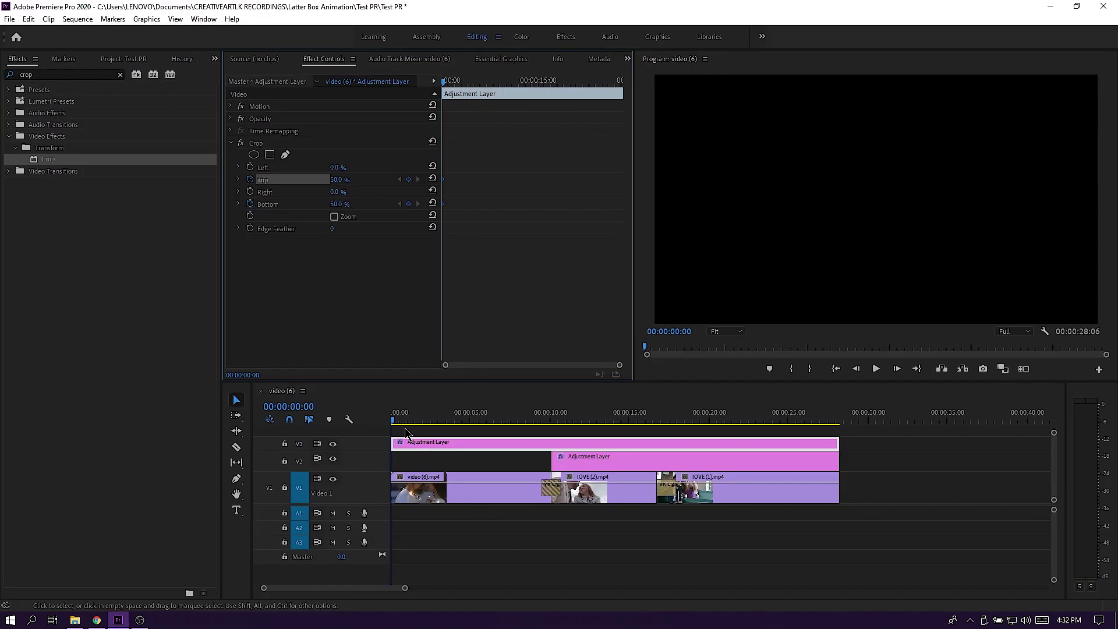
drag(396, 418, 425, 427)
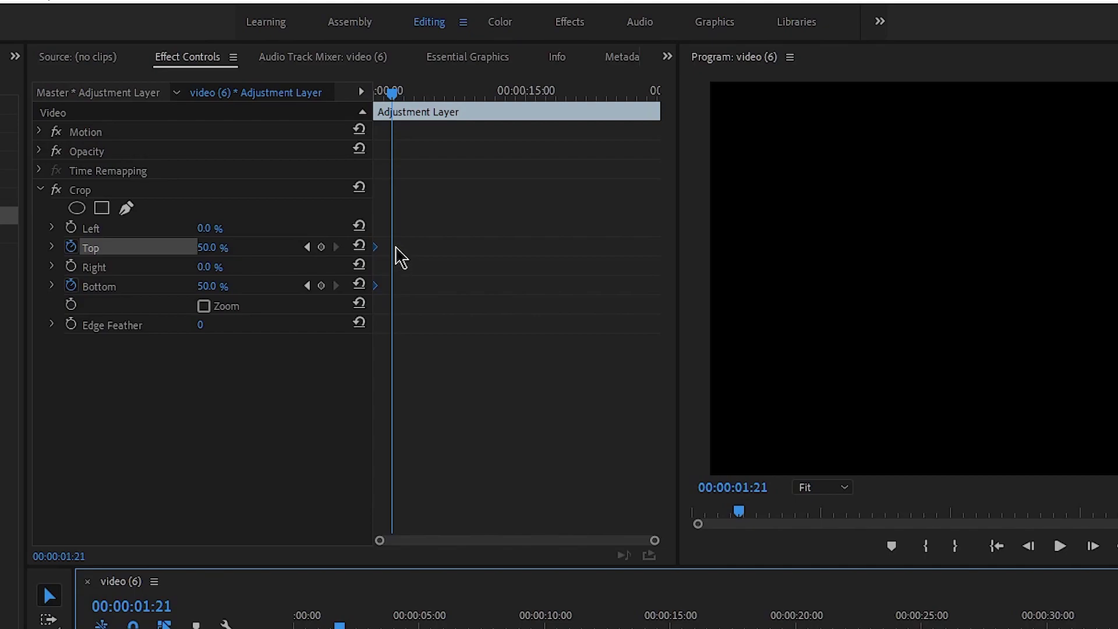
Add Top and Bottom crop keyframes at 00:00:01:21 and reset both to 0%
click(322, 248)
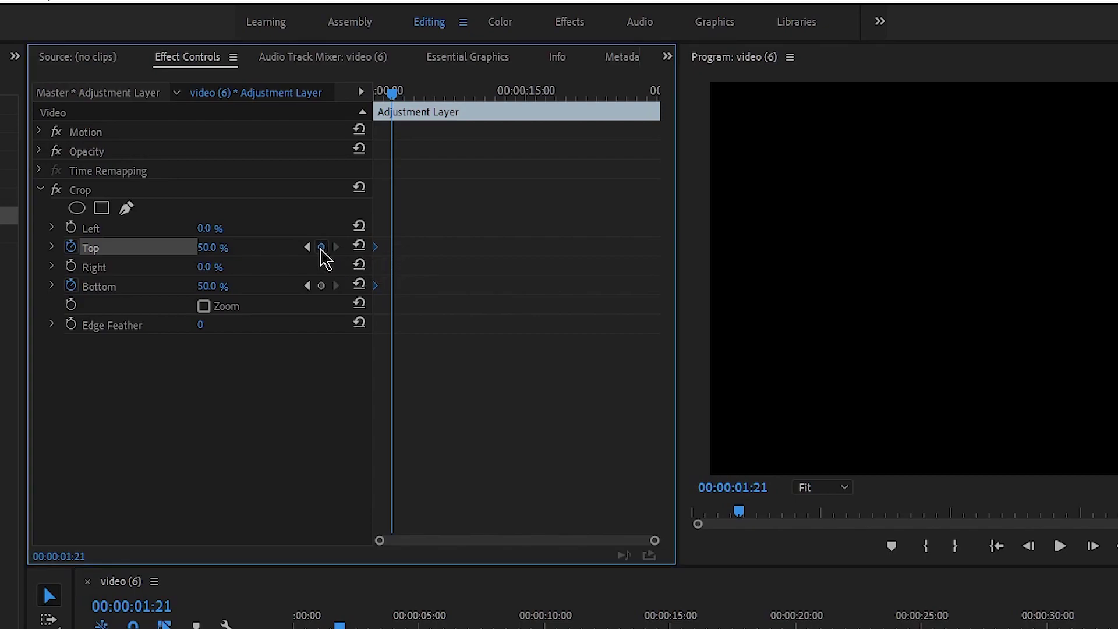
click(320, 247)
click(321, 286)
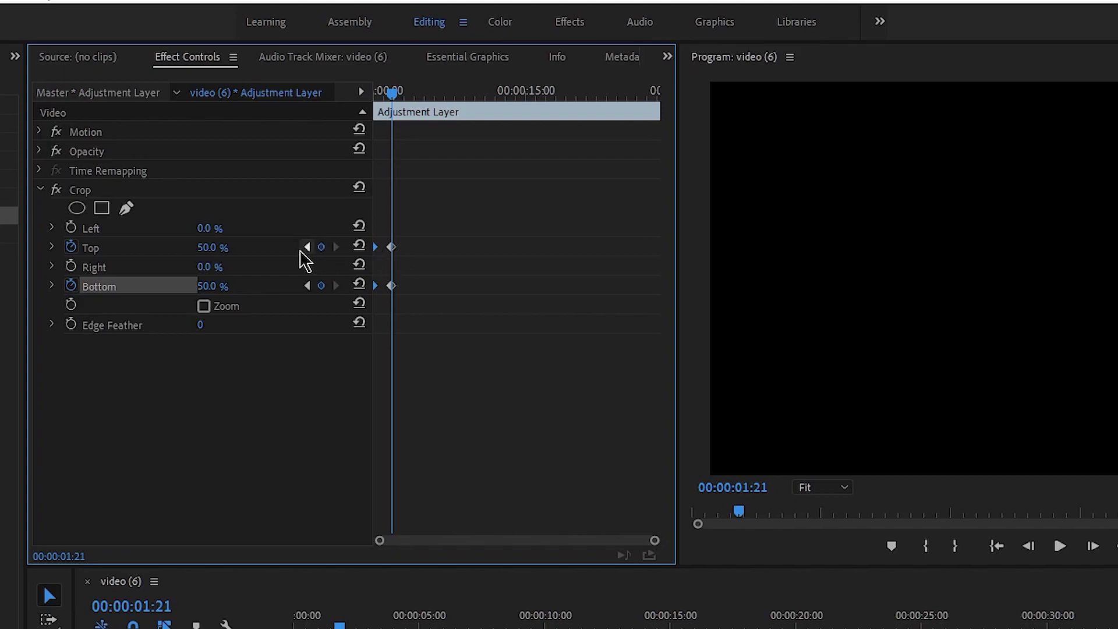
click(211, 247)
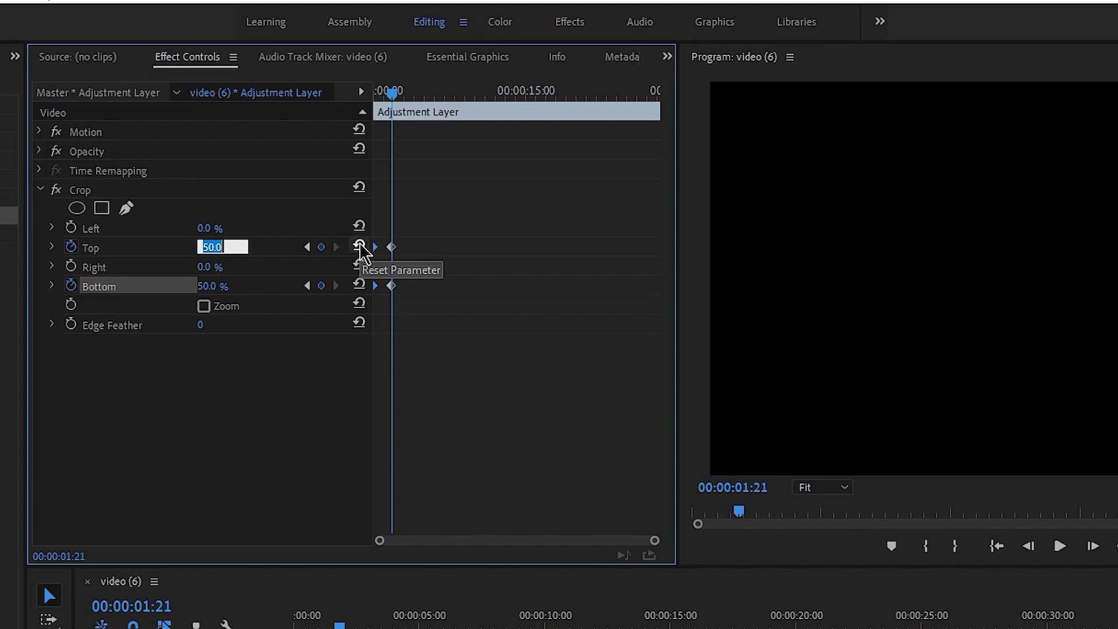
click(359, 245)
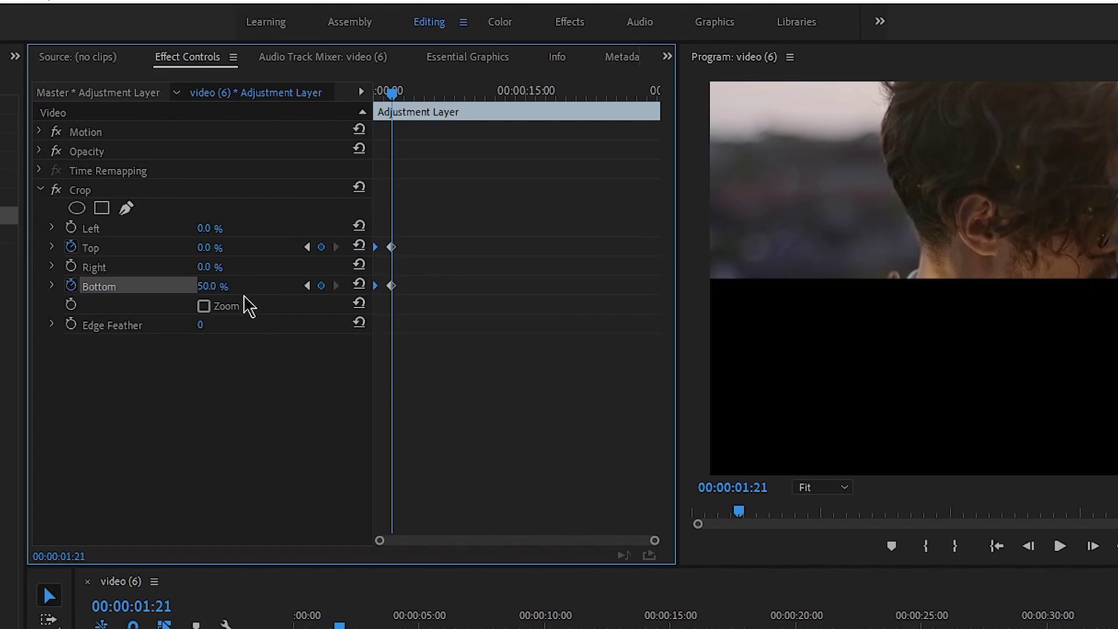
click(358, 283)
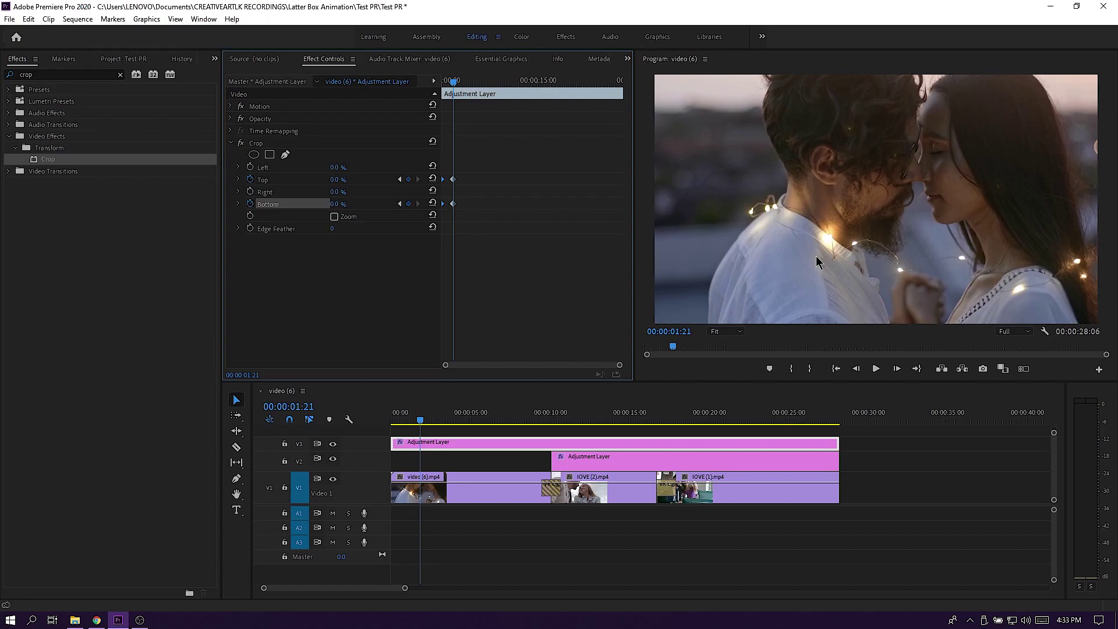
Play back the letterbox animation from the sequence start to check the bars opening
click(416, 421)
drag(416, 420, 391, 420)
key(space)
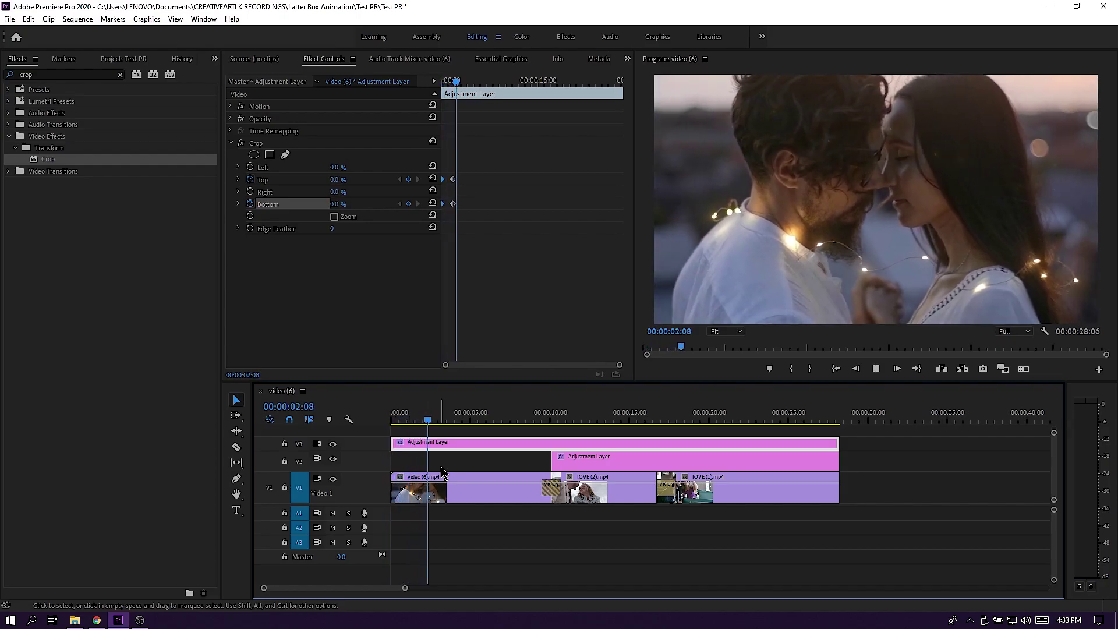
key(Home)
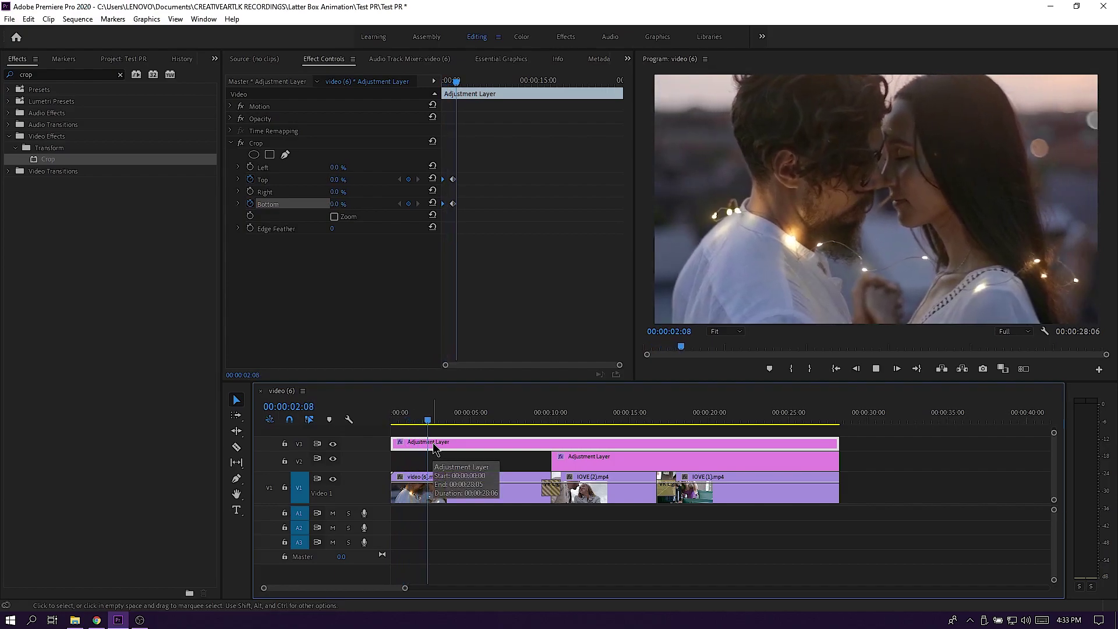
key(space)
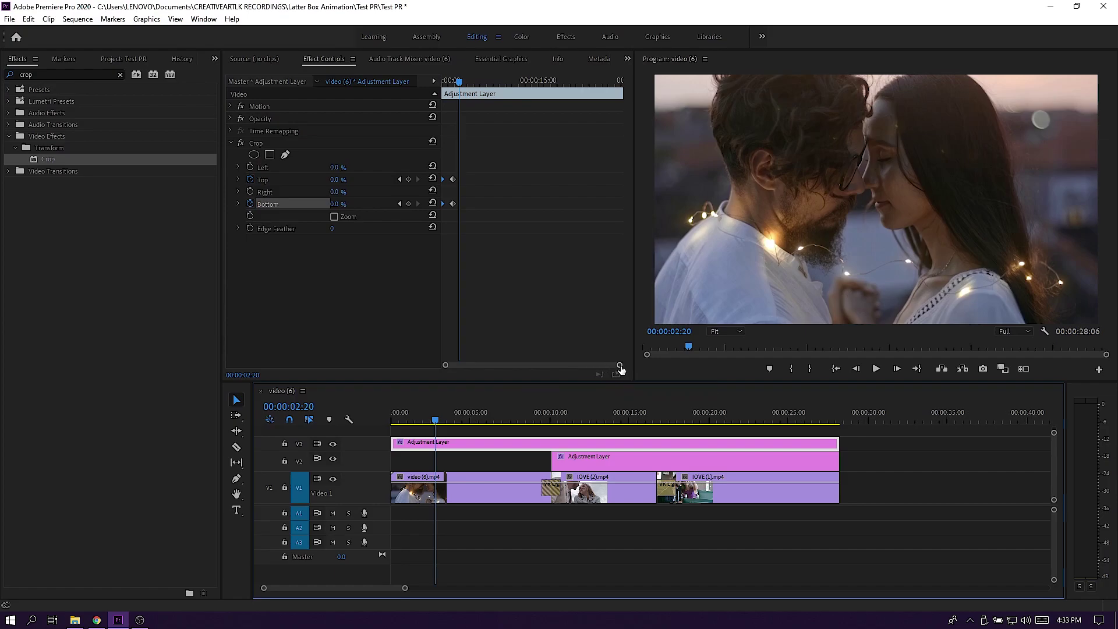
Zoom the keyframe timeline and drag the 0% Top and Bottom crop keyframes earlier
drag(620, 367, 589, 365)
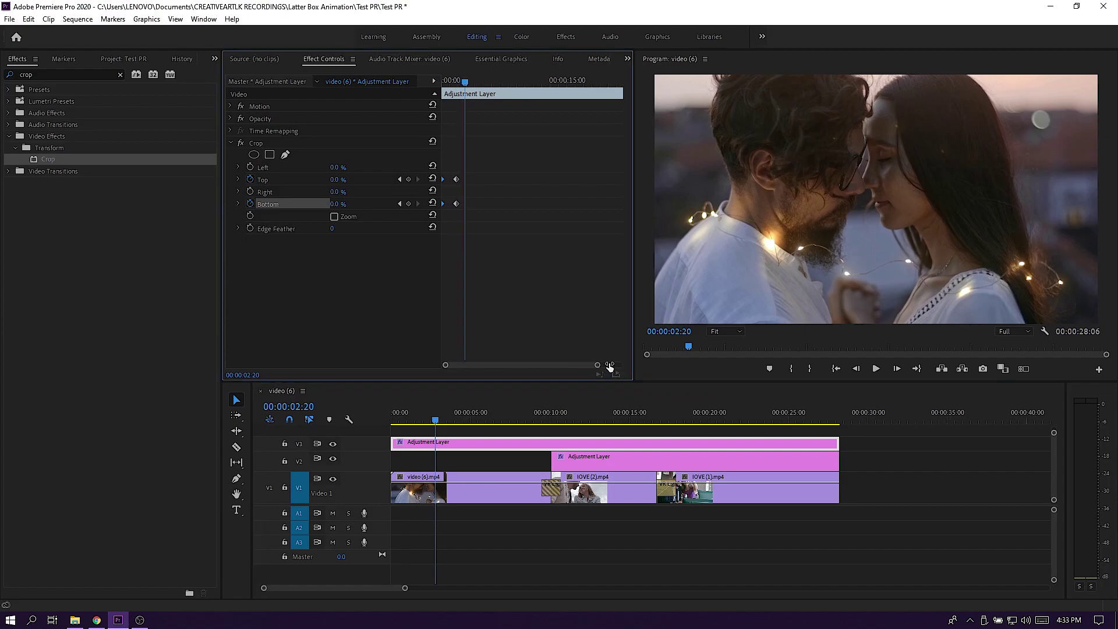
drag(575, 365, 564, 365)
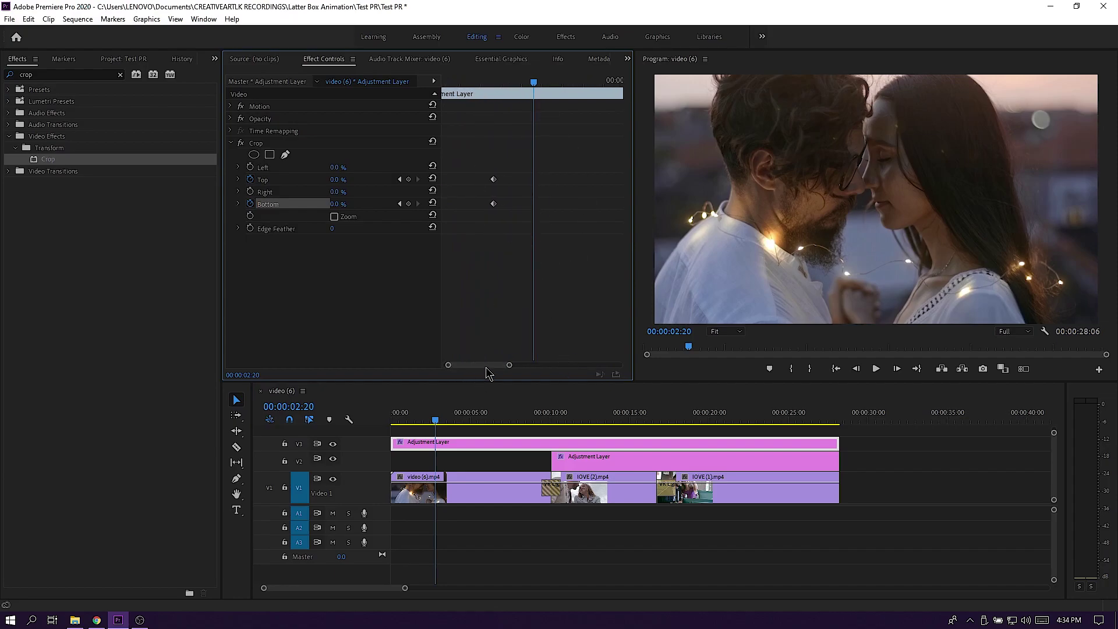
drag(485, 367, 477, 365)
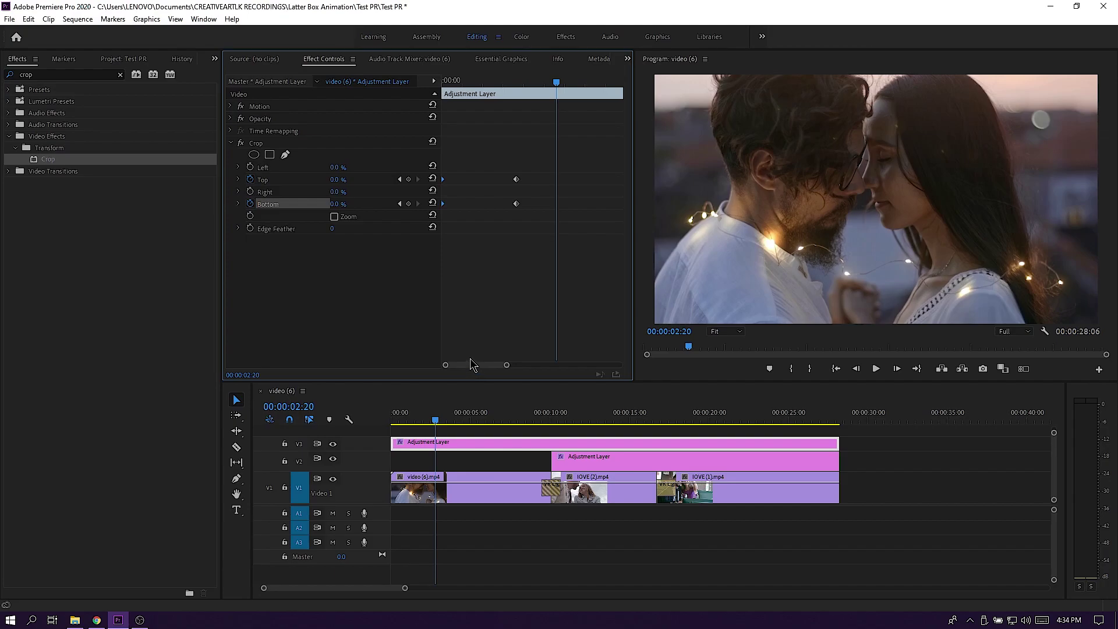
click(483, 268)
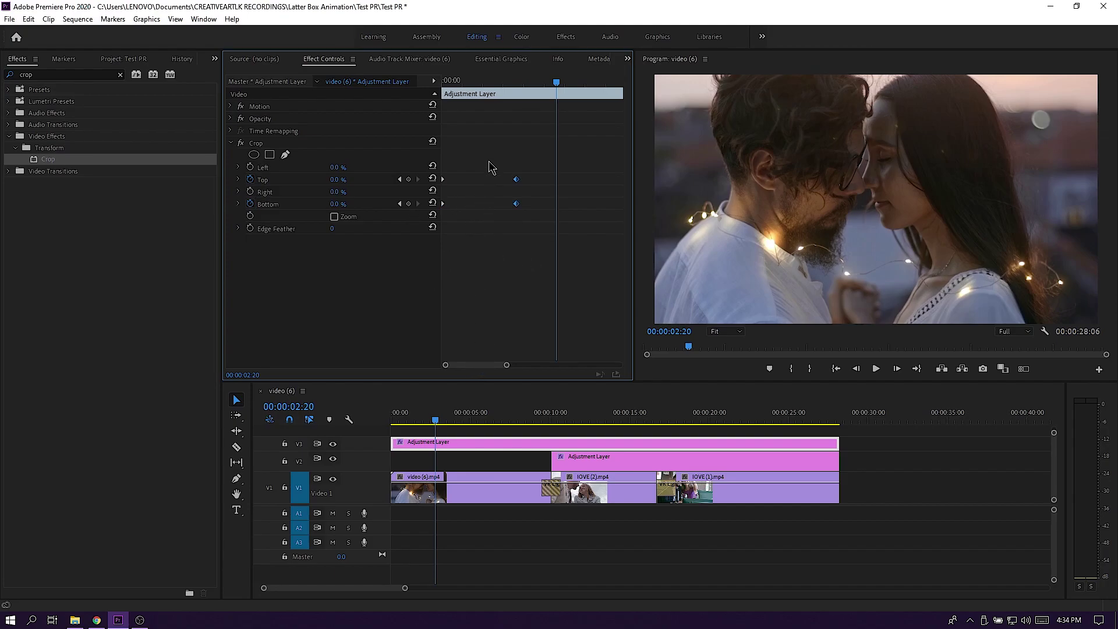
drag(487, 144, 529, 245)
drag(518, 210, 477, 208)
Preview the faster letterbox opening from the sequence start
key(Home)
key(space)
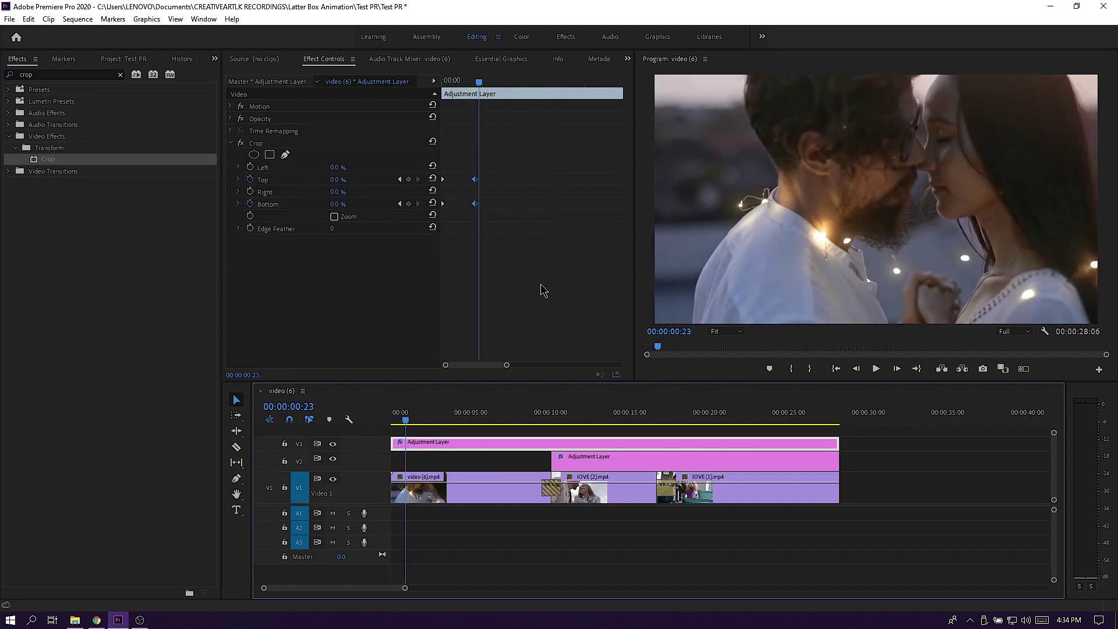
click(501, 250)
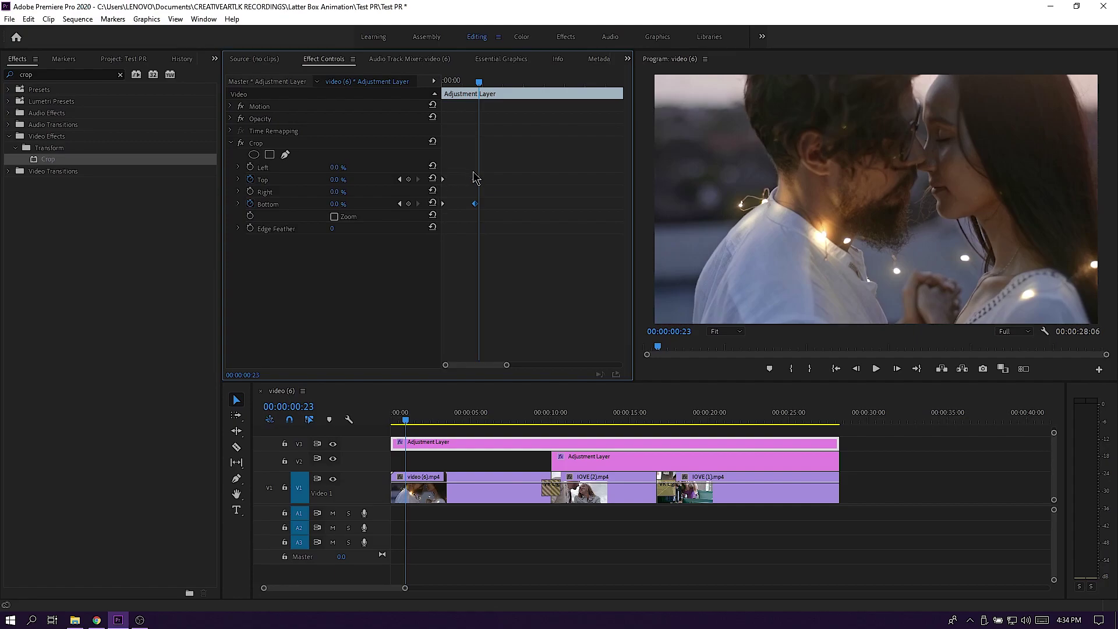
Drag the 0% Crop keyframes later to 00:00:03:03 and replay from the start to check timing
drag(475, 182, 561, 186)
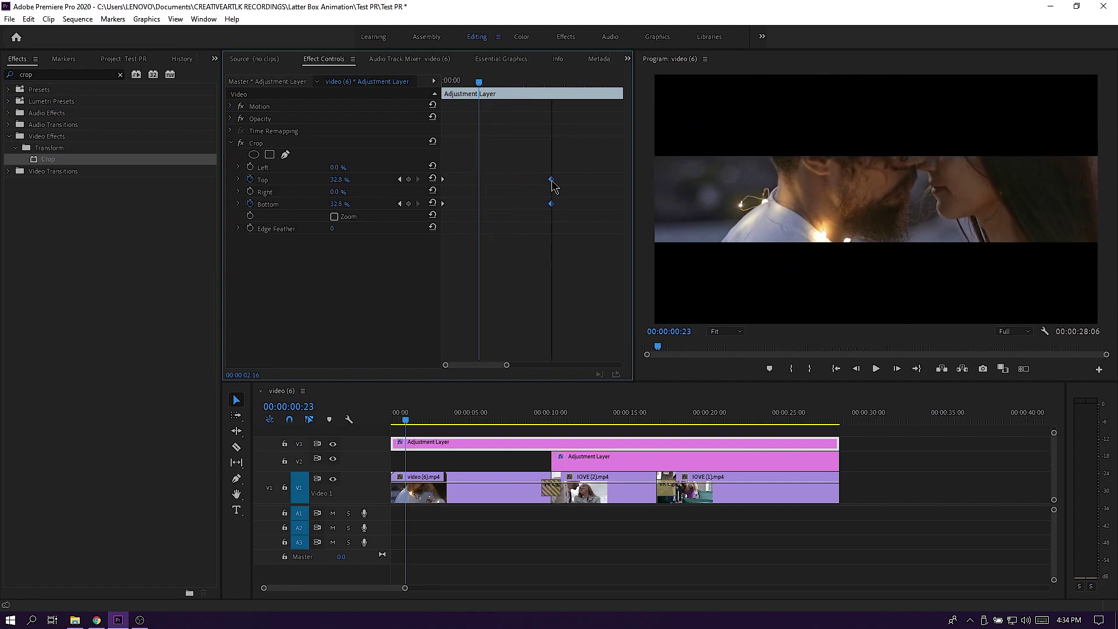
drag(467, 417, 349, 425)
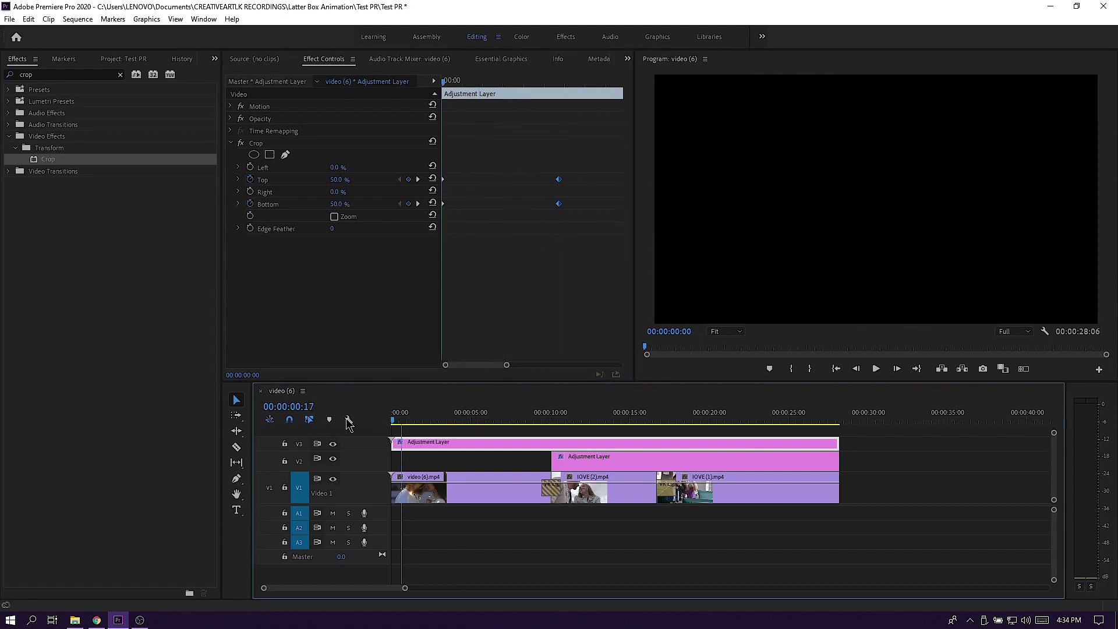
key(space)
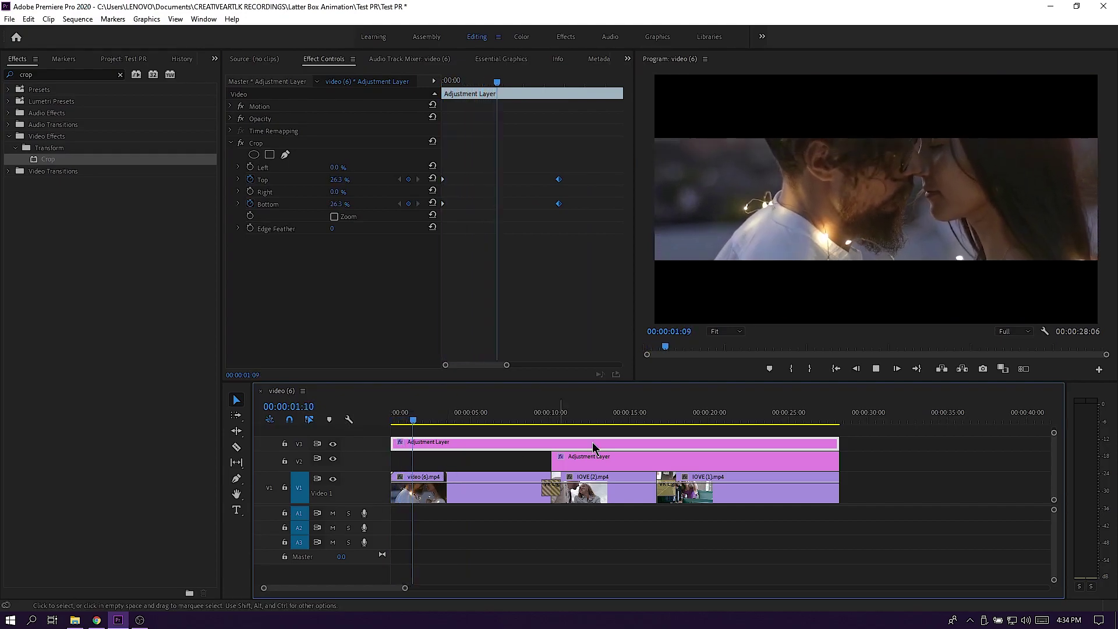
key(space)
click(588, 238)
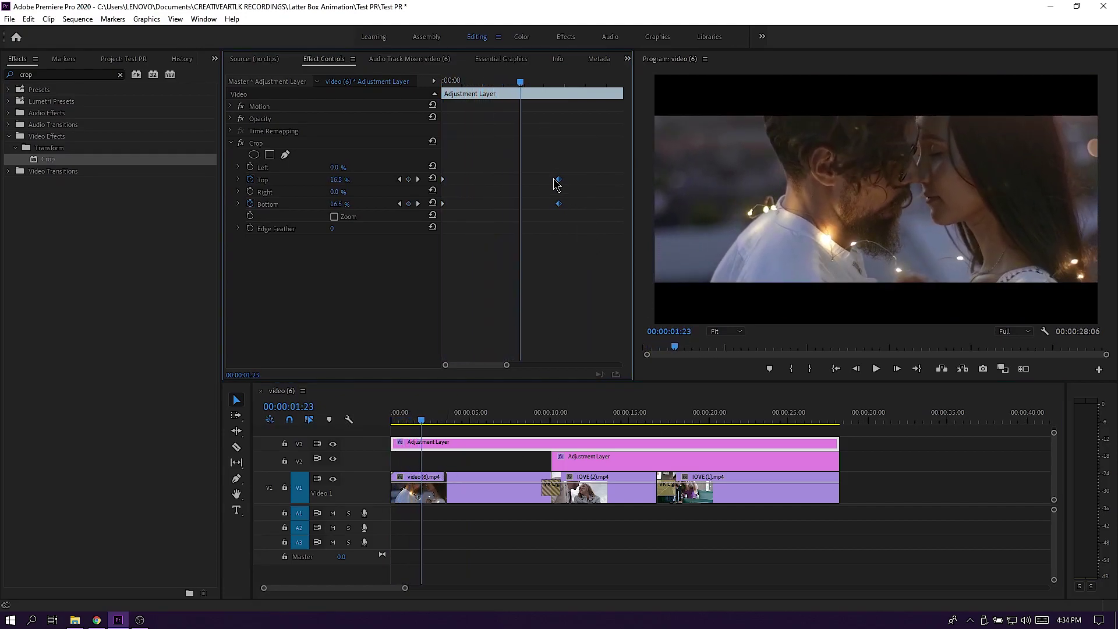
key(space)
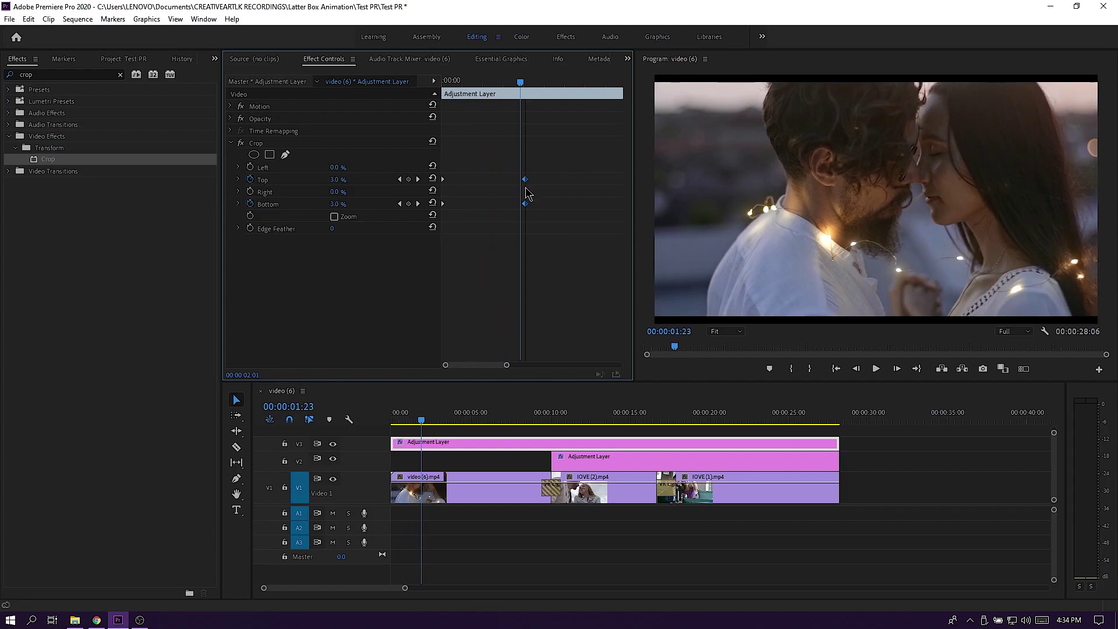
click(623, 430)
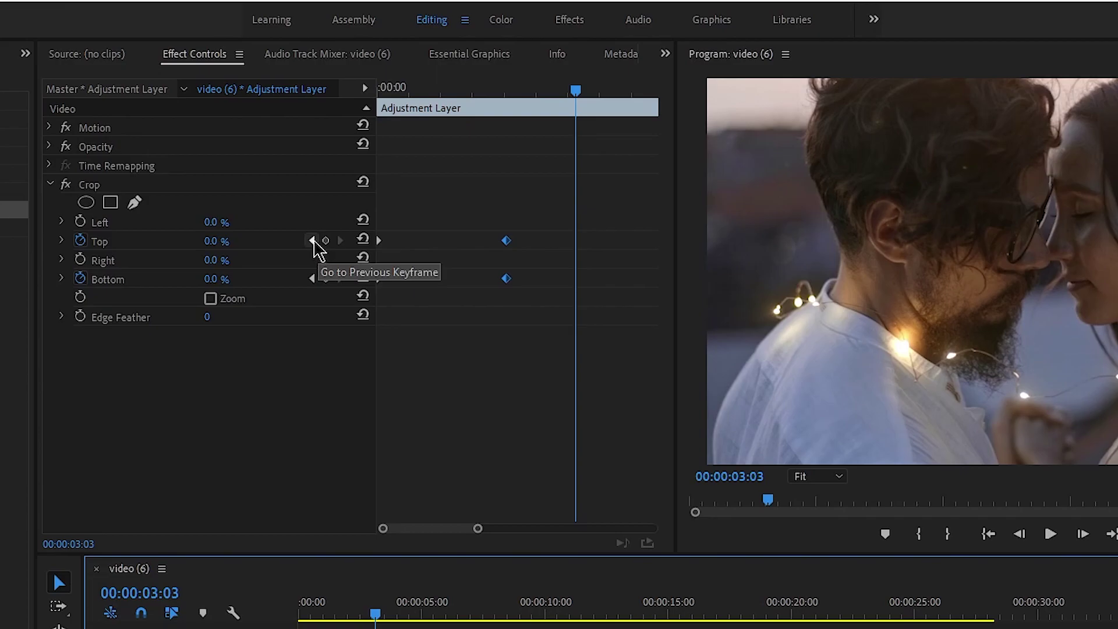
Select both later Crop Top and Bottom keyframes at 00:00:02:01
click(314, 241)
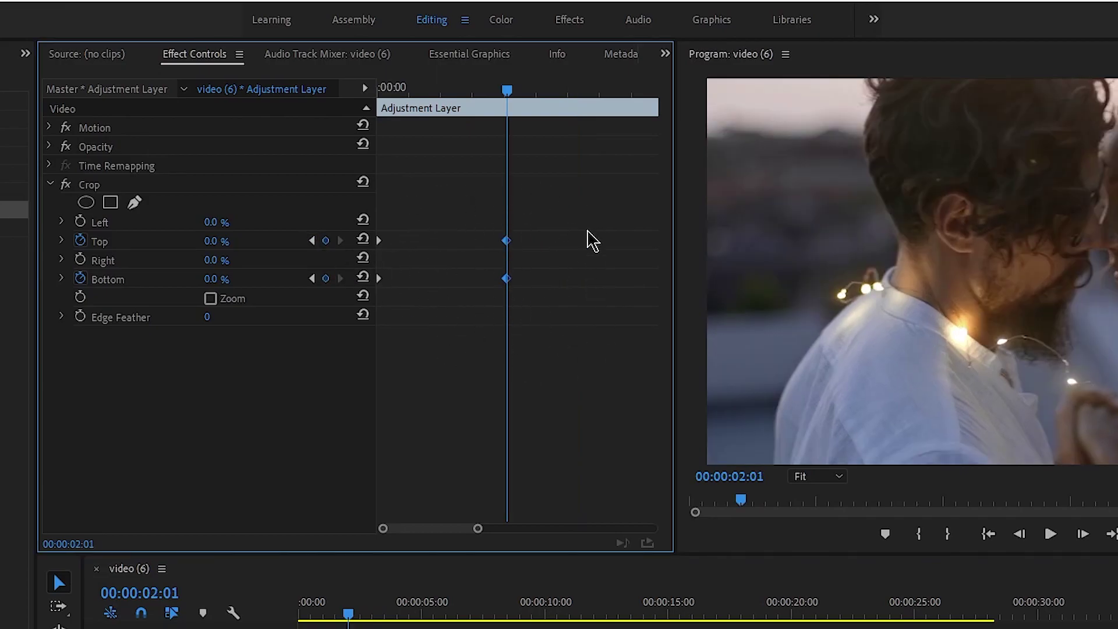
click(310, 242)
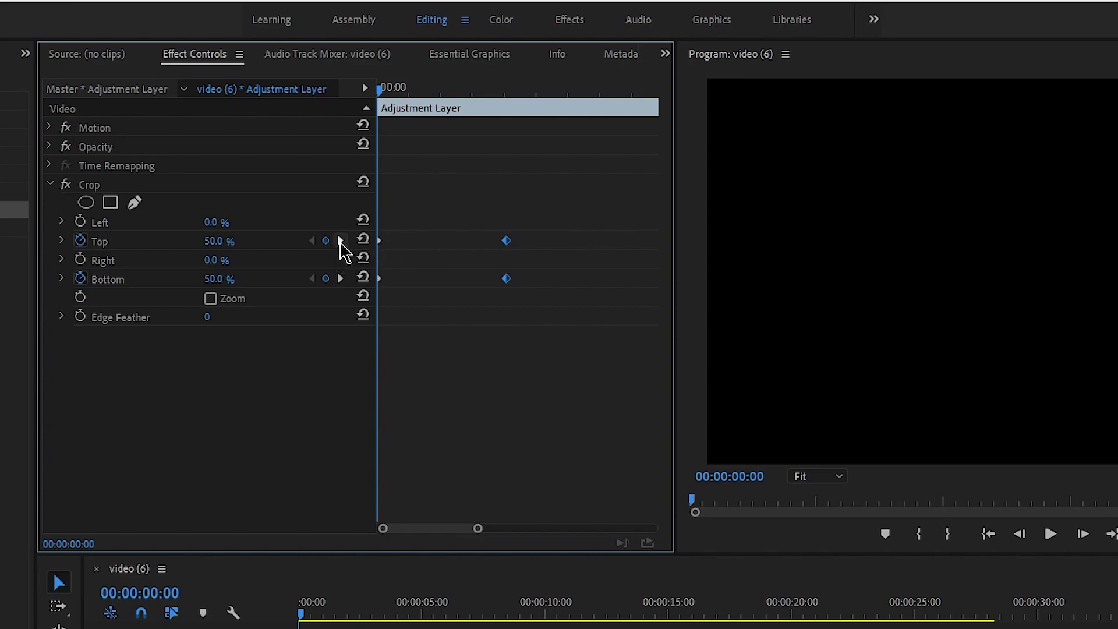
drag(477, 197, 554, 356)
click(341, 241)
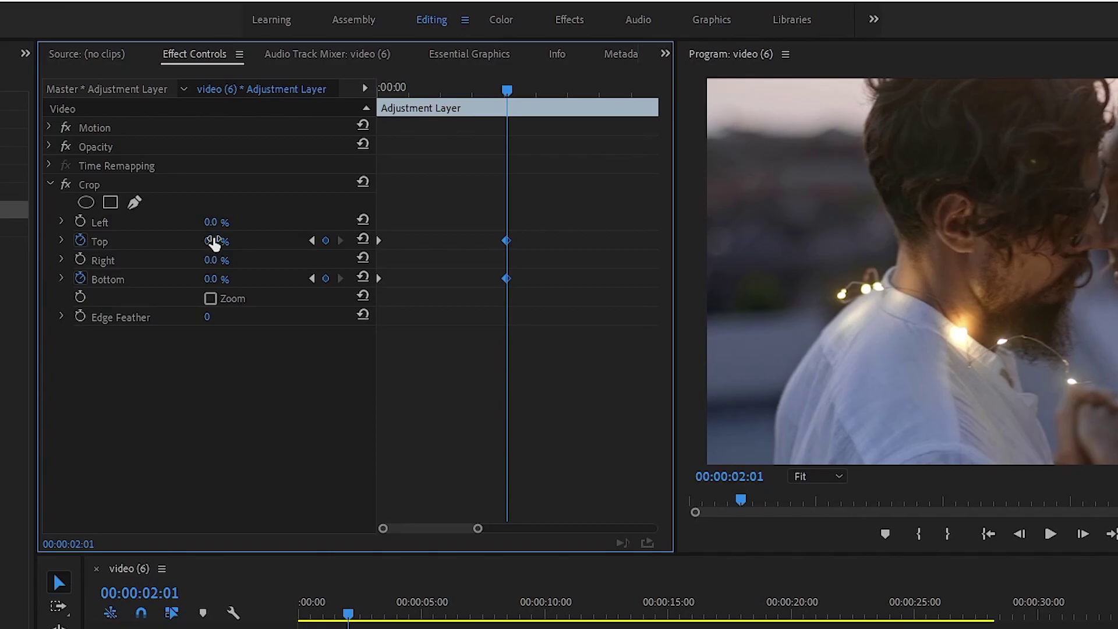
Set Crop Top and Crop Bottom to 10.0% on those keyframes
click(211, 241)
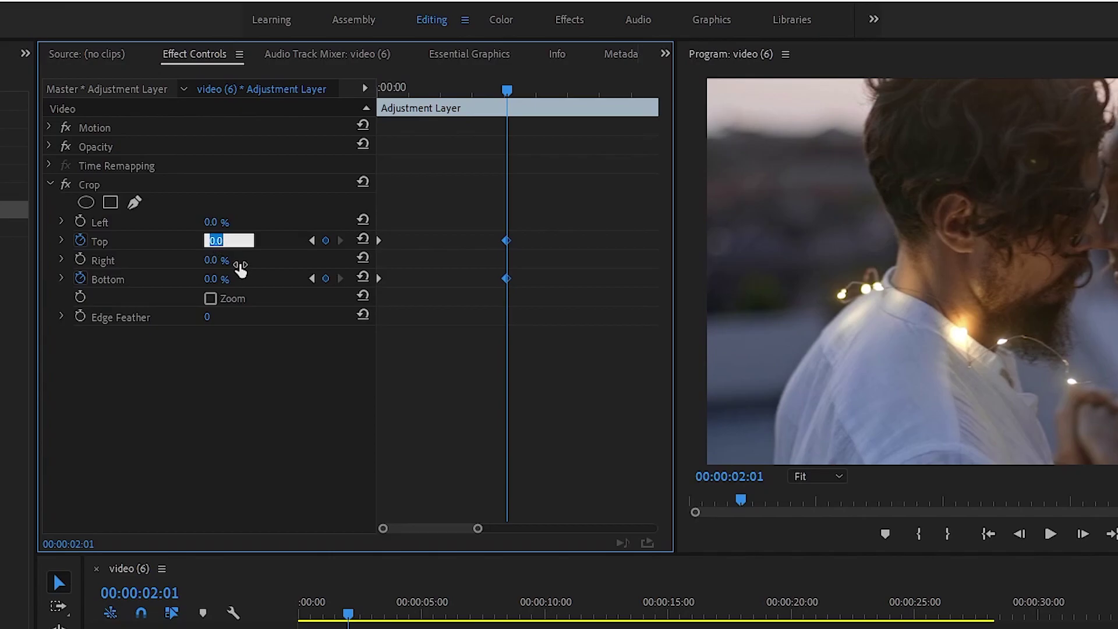
text(10)
key(Return)
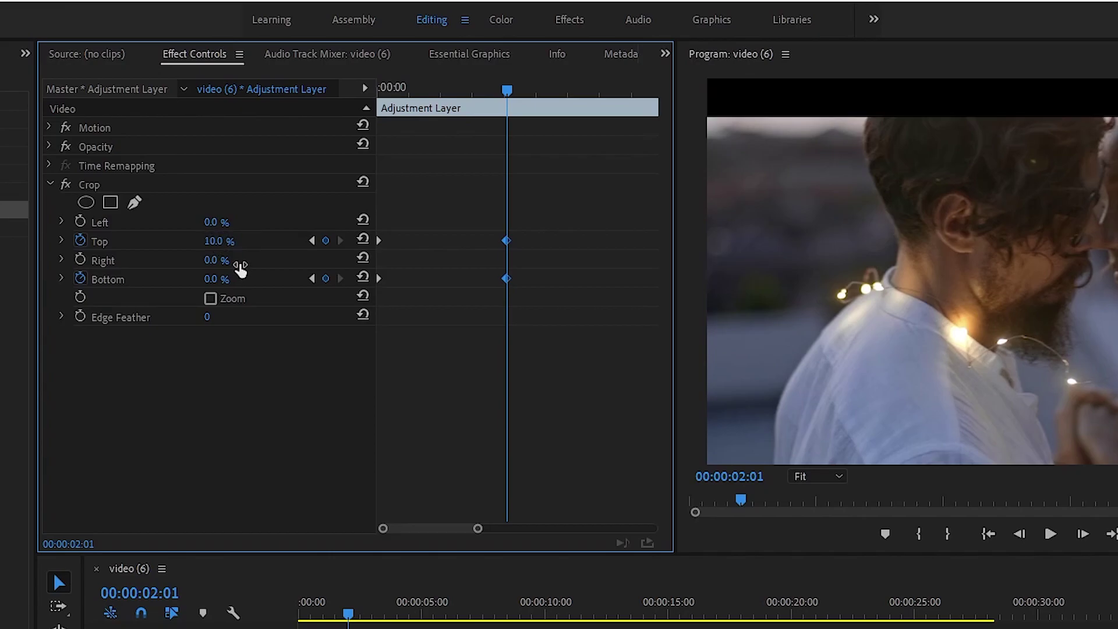
click(211, 279)
text(1)
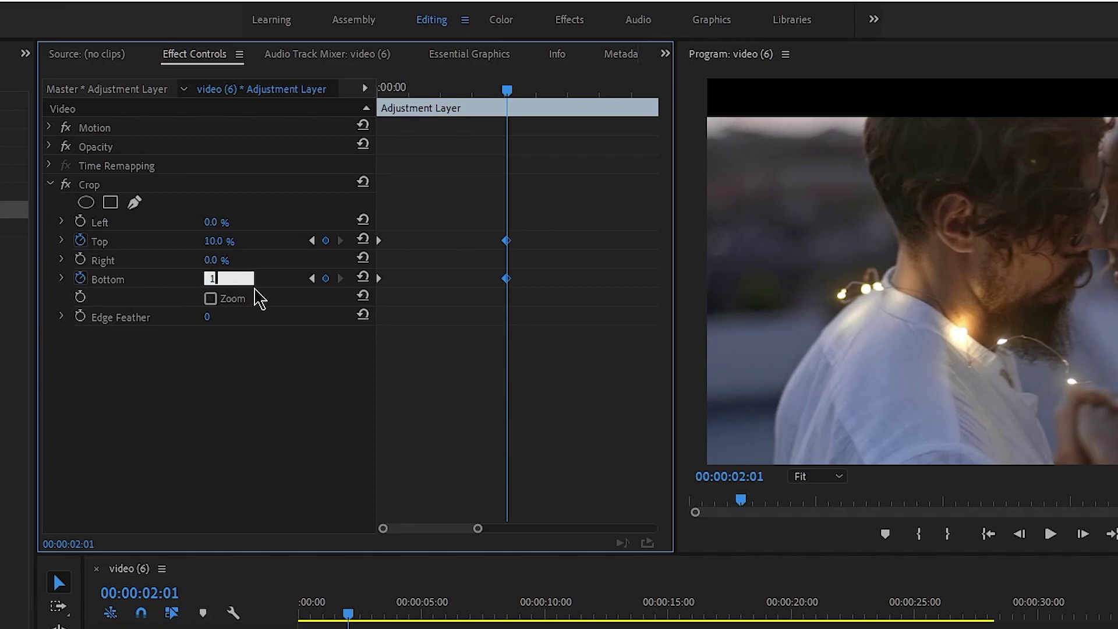
text(0)
key(Return)
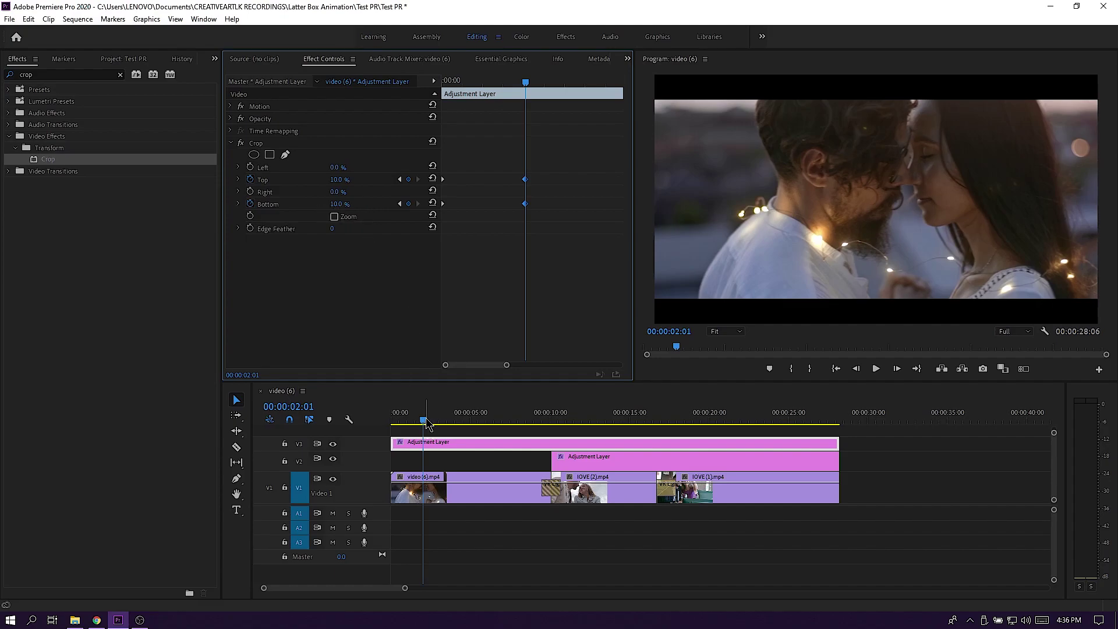
drag(427, 423, 387, 422)
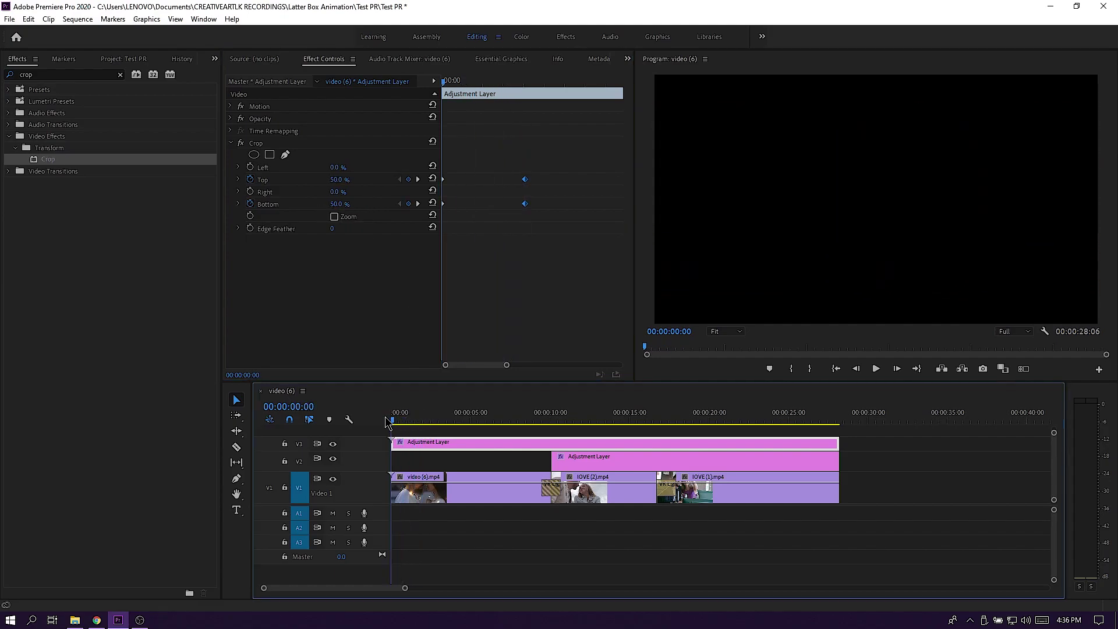
key(space)
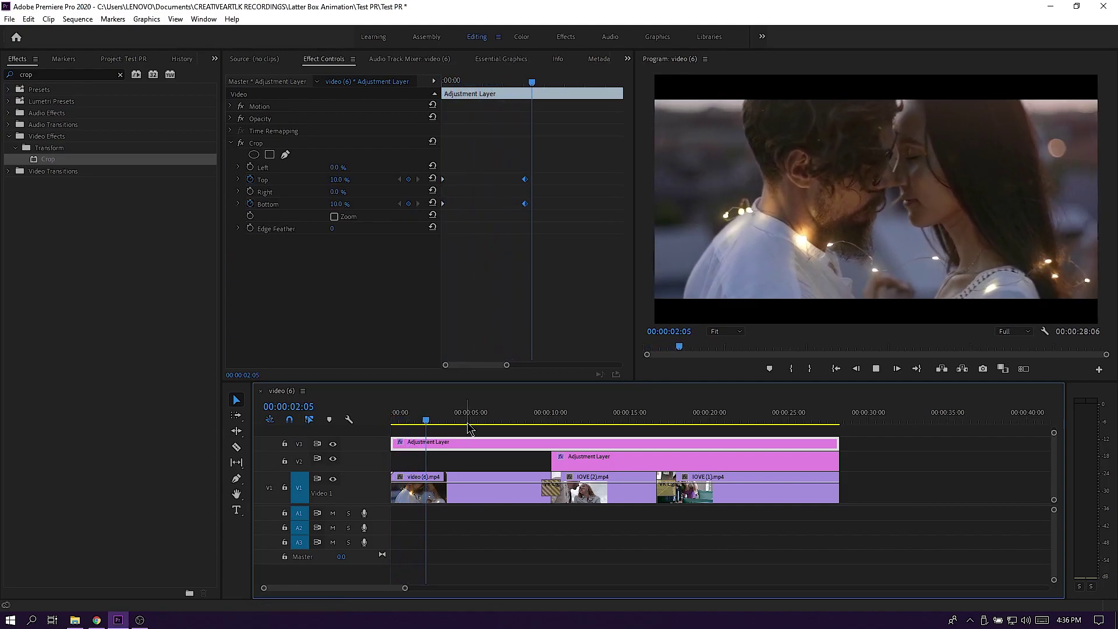
key(space)
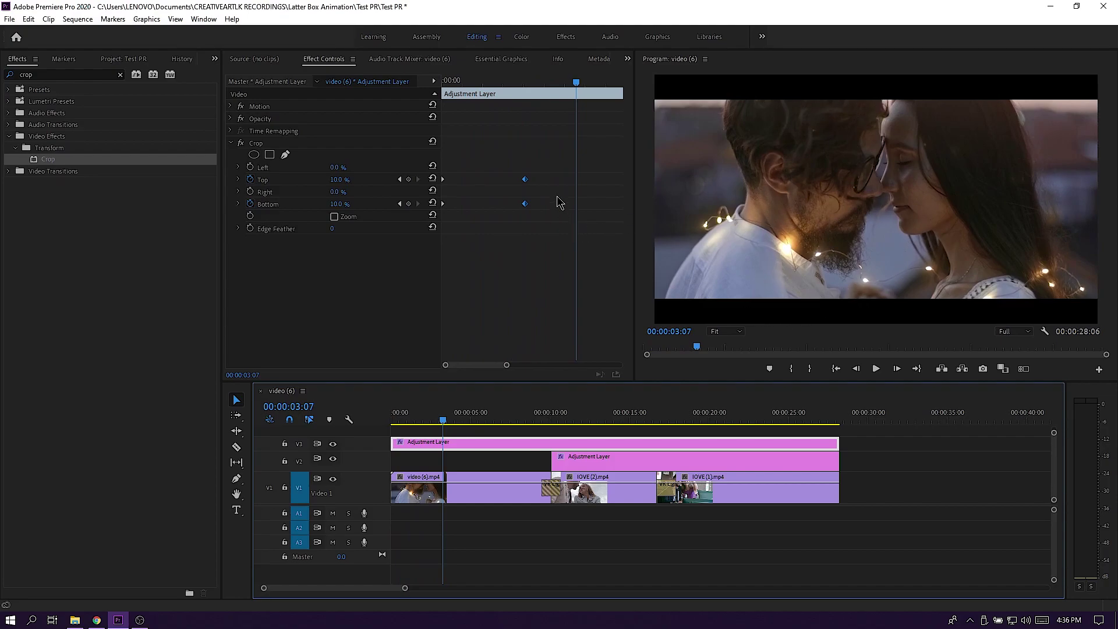
mouse_move(583, 415)
mouse_down()
mouse_move(630, 415)
mouse_move(518, 417)
mouse_up()
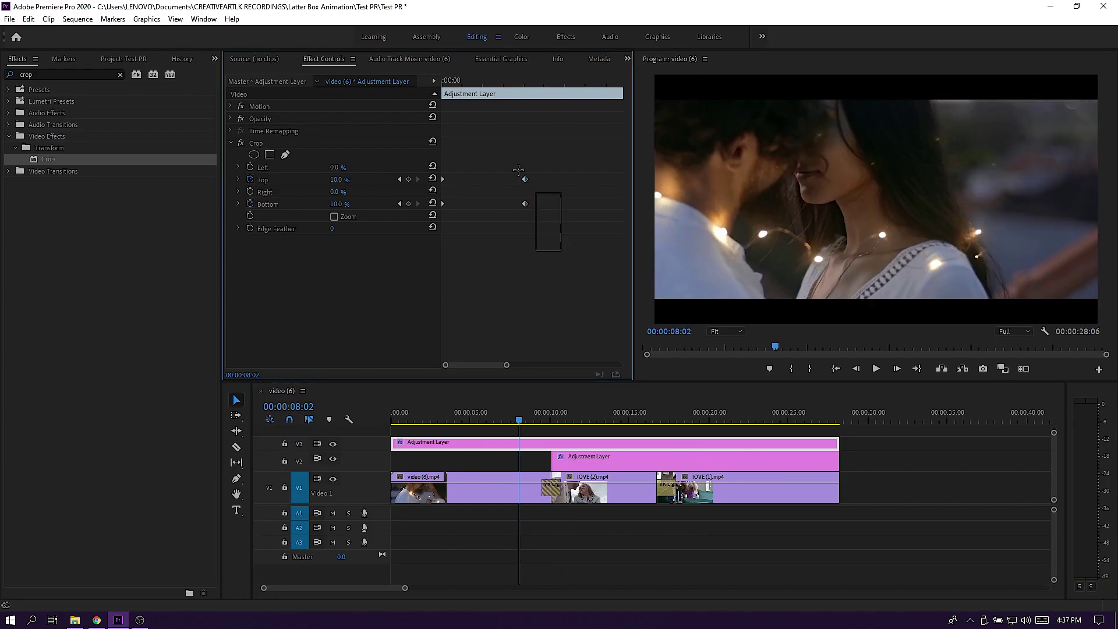
Nudge the Crop keyframes slightly earlier and play from the start, stopping at 00:00:03:18
drag(525, 180, 501, 179)
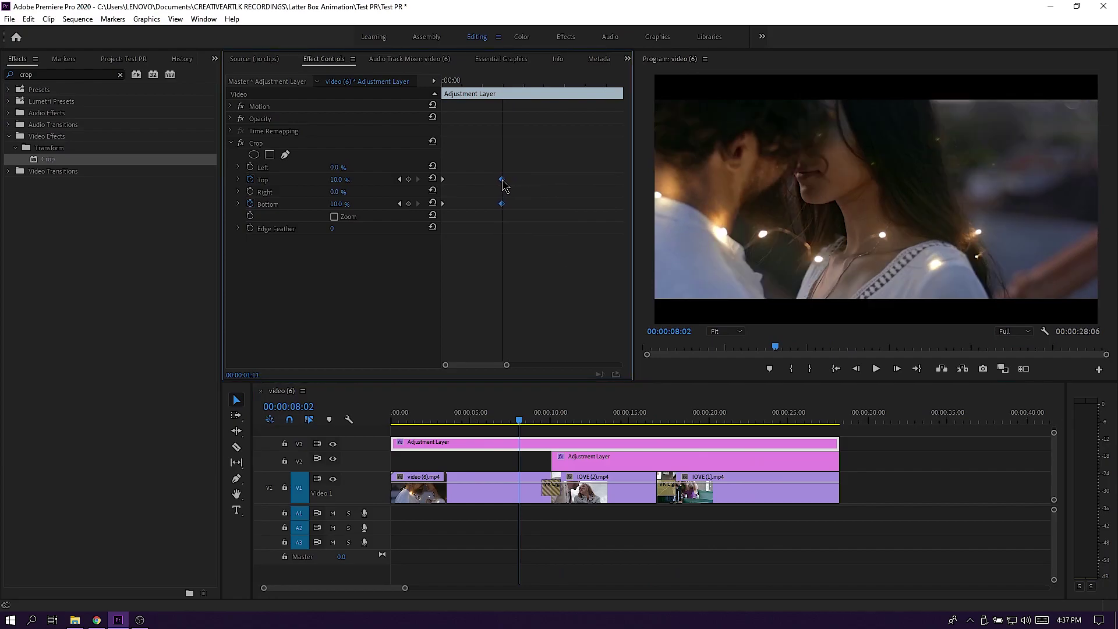
drag(510, 428, 361, 423)
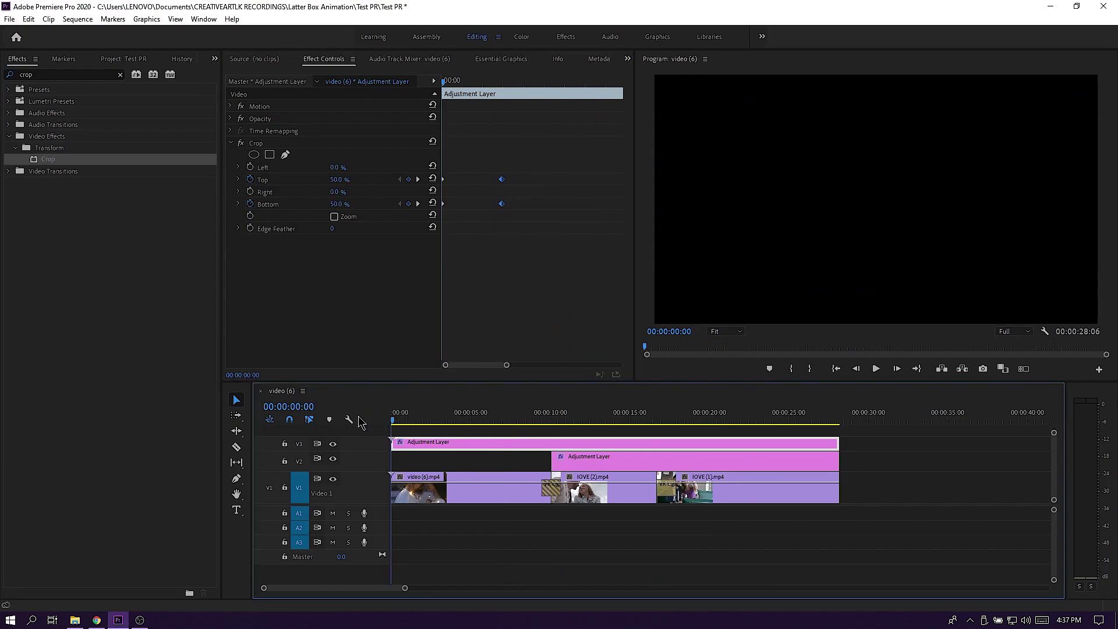
key(space)
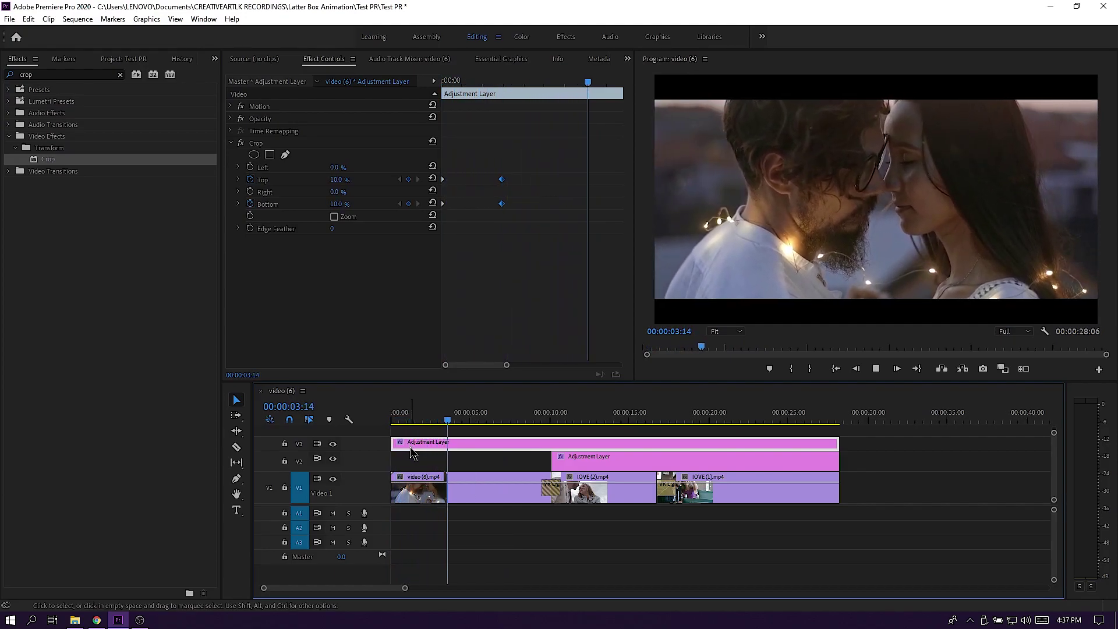
key(space)
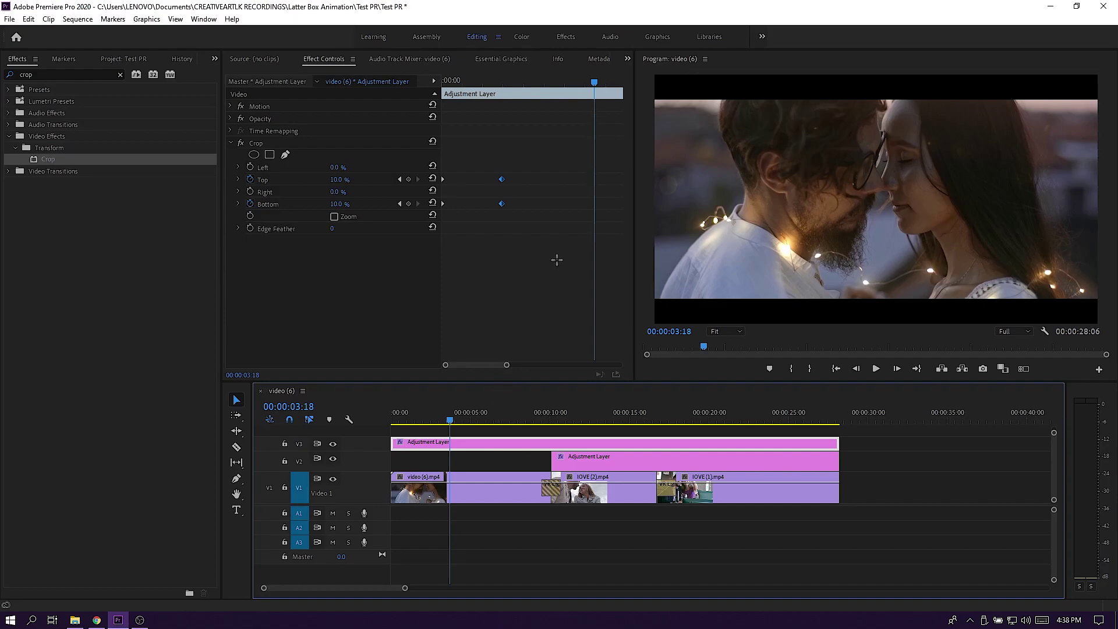
Marquee-select the Top and Bottom Crop keyframes on the upper adjustment layer
drag(556, 262, 428, 153)
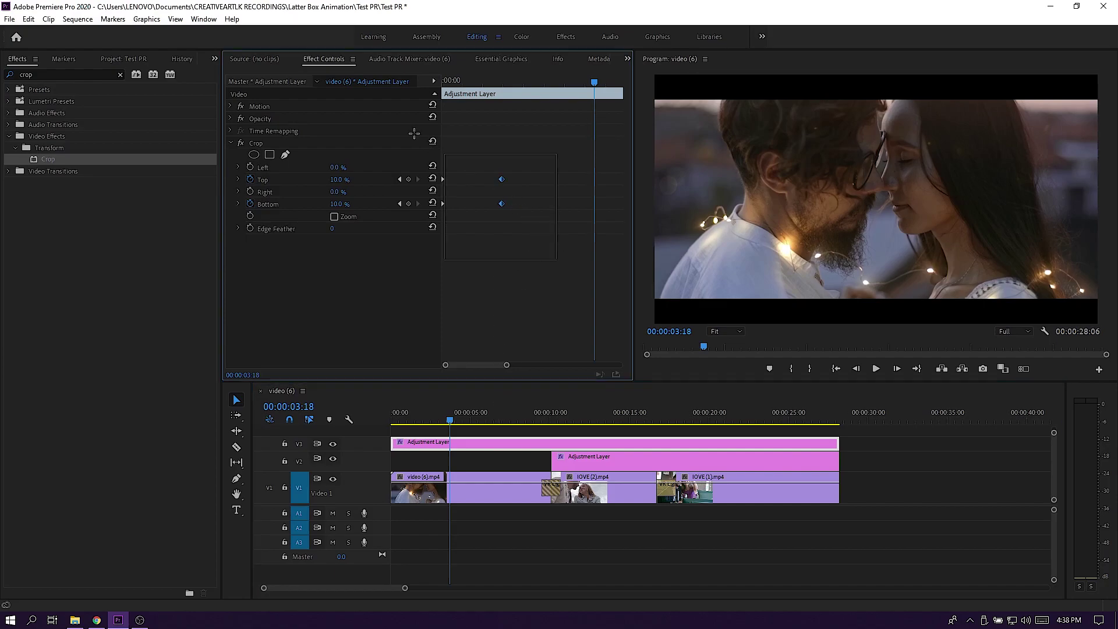
click(524, 446)
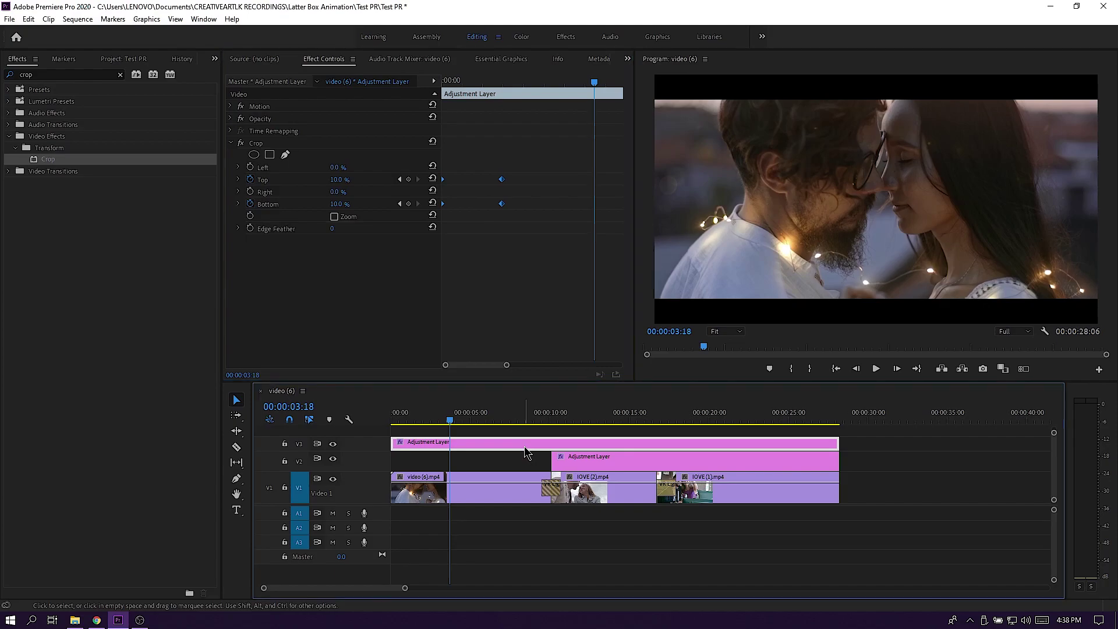
drag(552, 254, 303, 36)
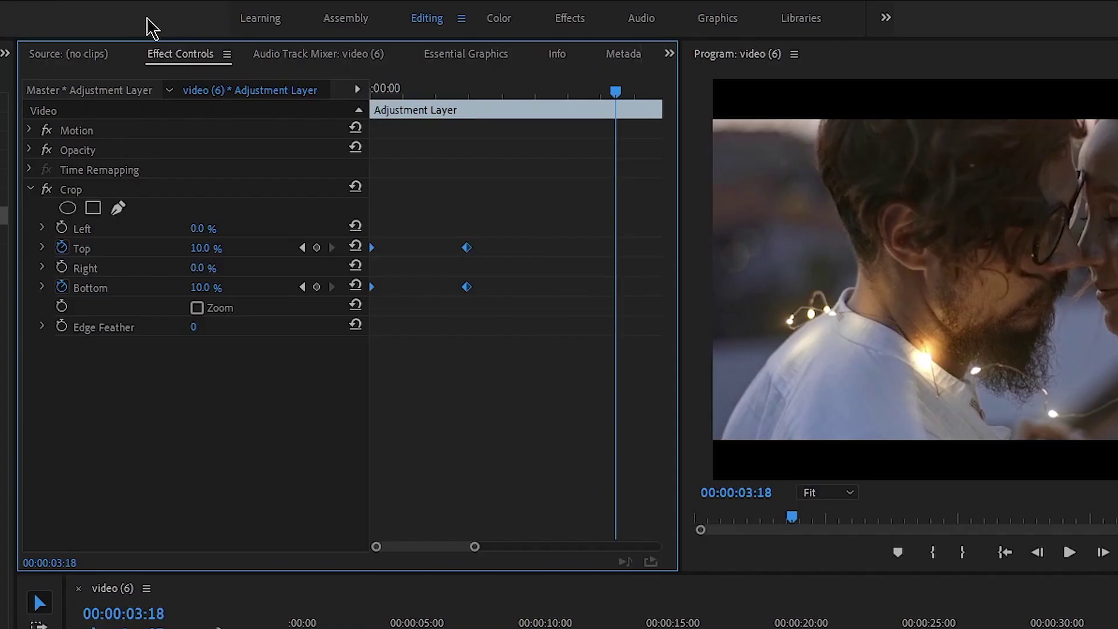
Delete the selected Crop keyframes and reset Top and Bottom to 0%
key(Delete)
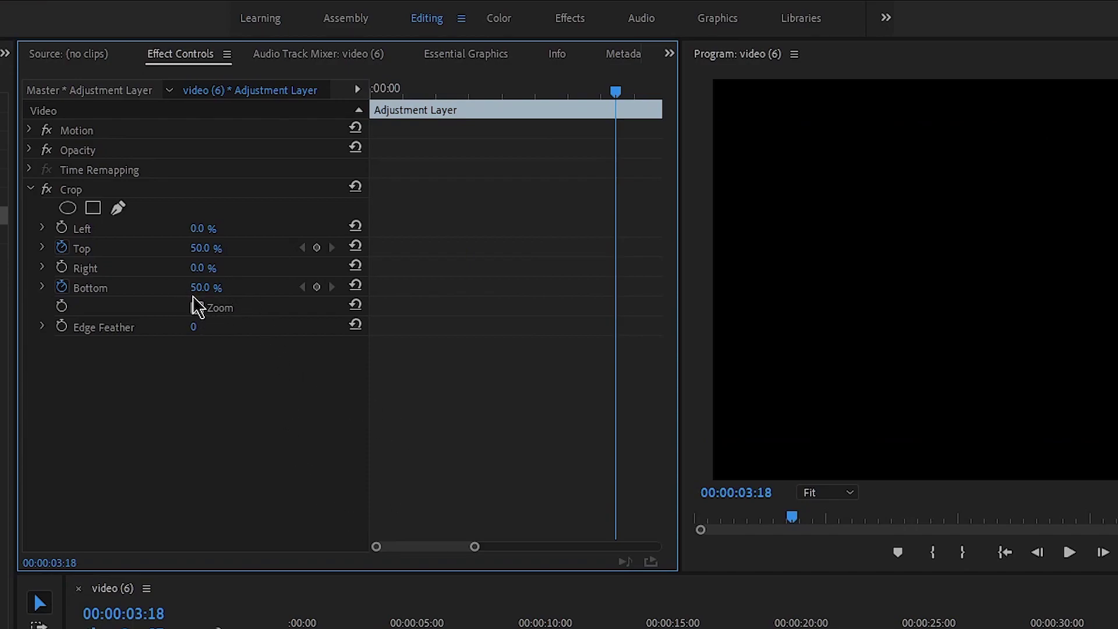
click(356, 285)
click(357, 246)
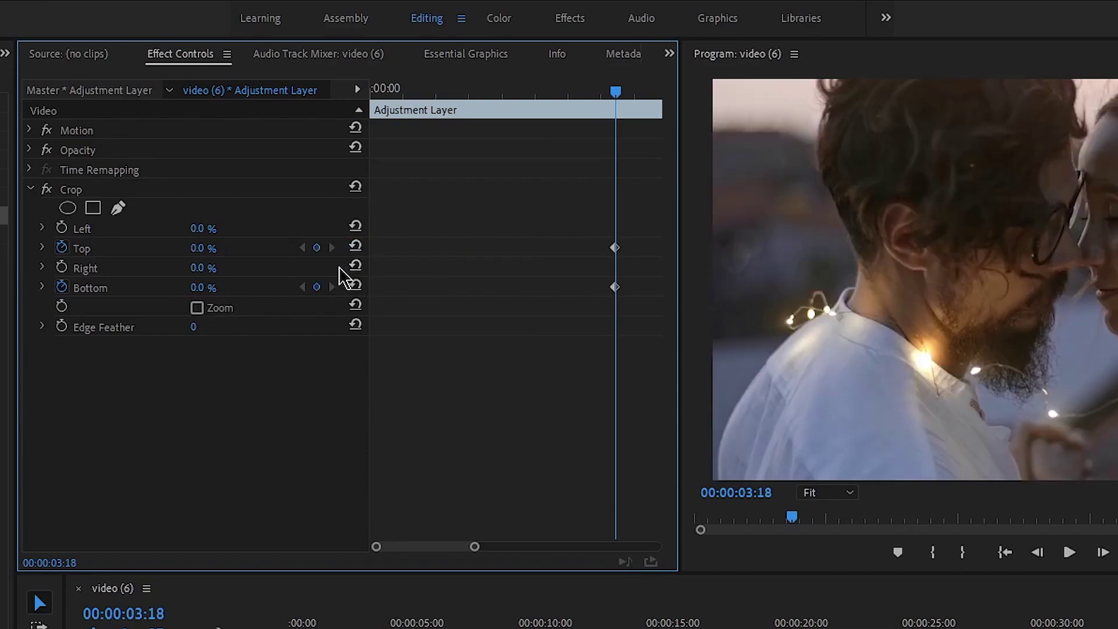
Turn off animation for Crop Top and Bottom, confirming each warning
click(61, 247)
click(628, 492)
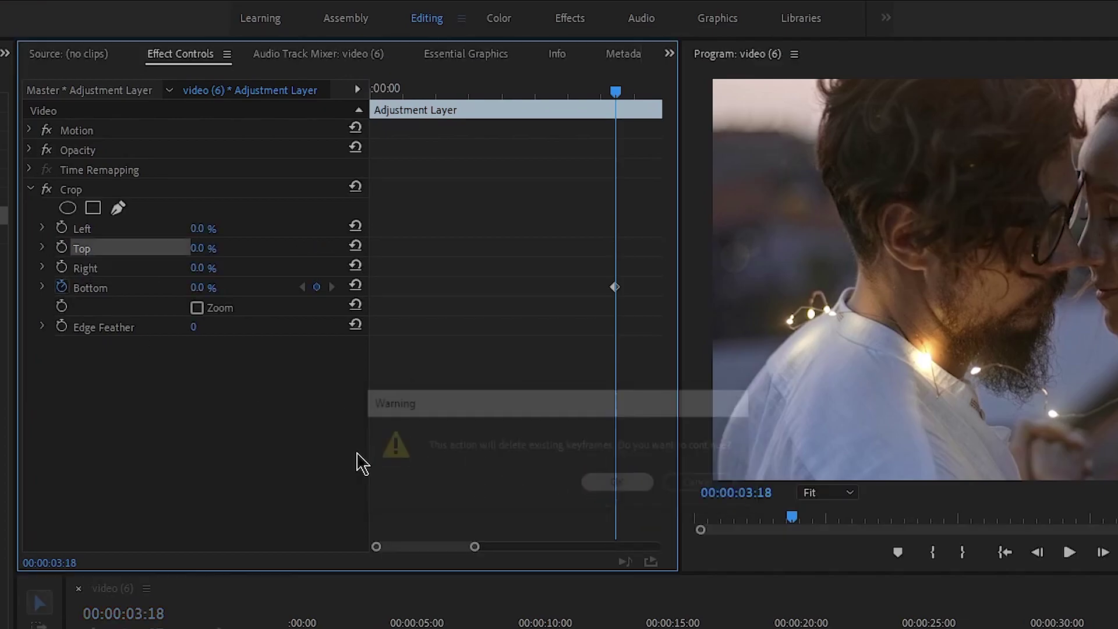
click(62, 287)
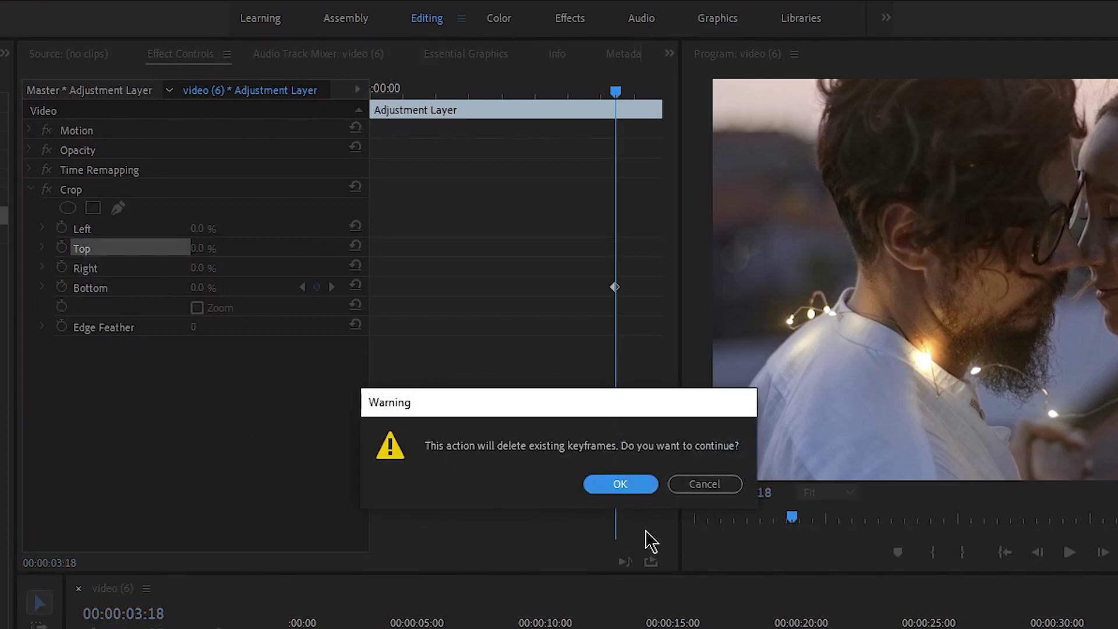
click(633, 488)
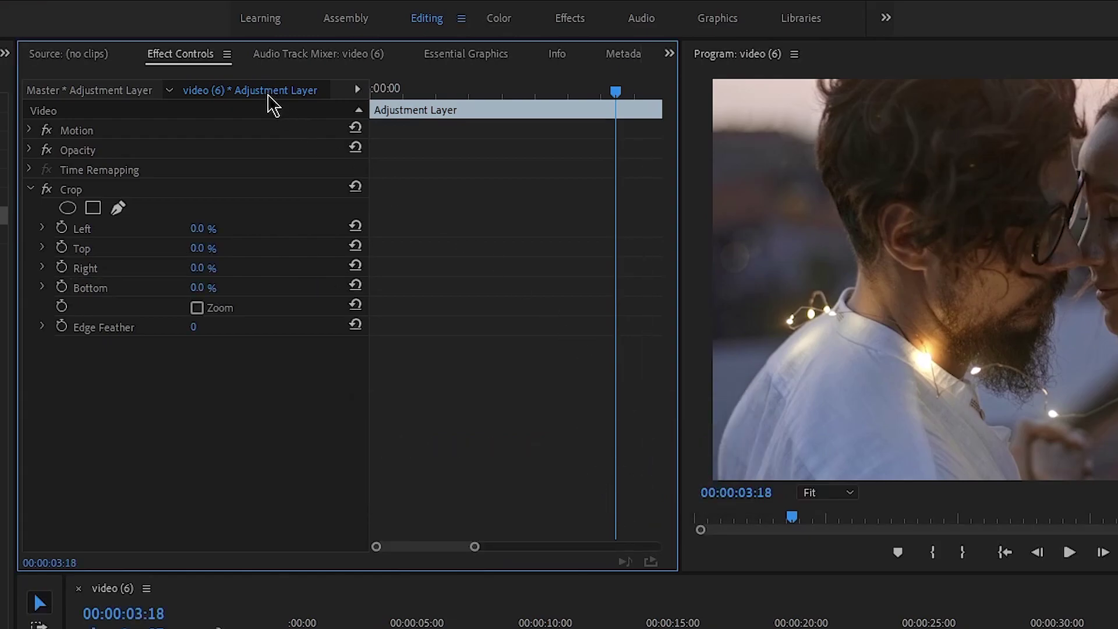
Enable Crop Top and Bottom keyframing at the sequence start with 0% values
drag(410, 612, 215, 624)
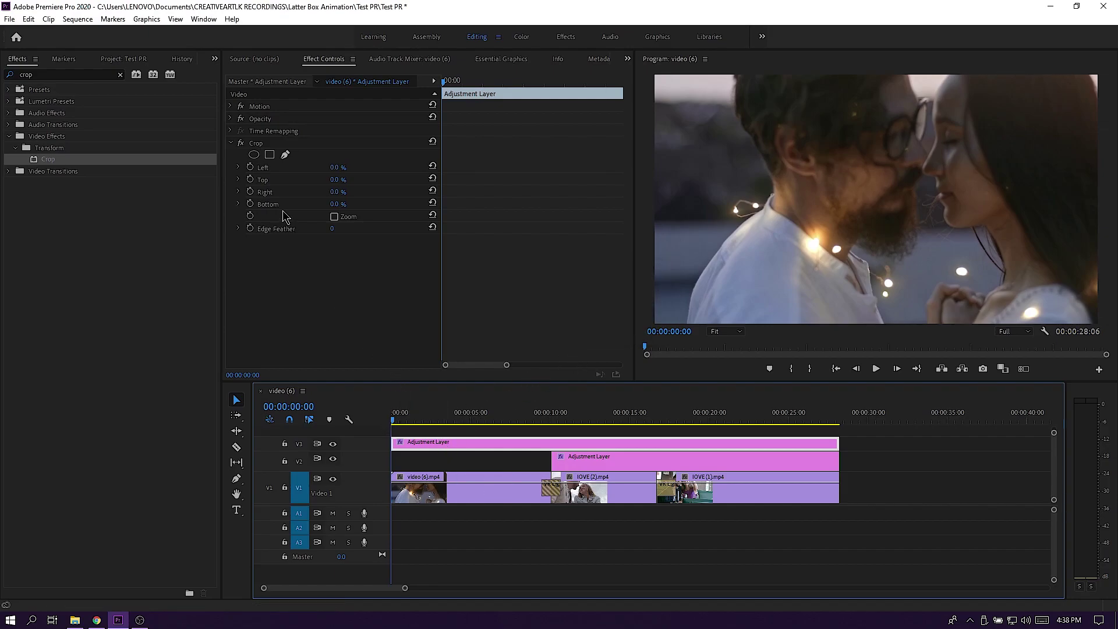
click(251, 181)
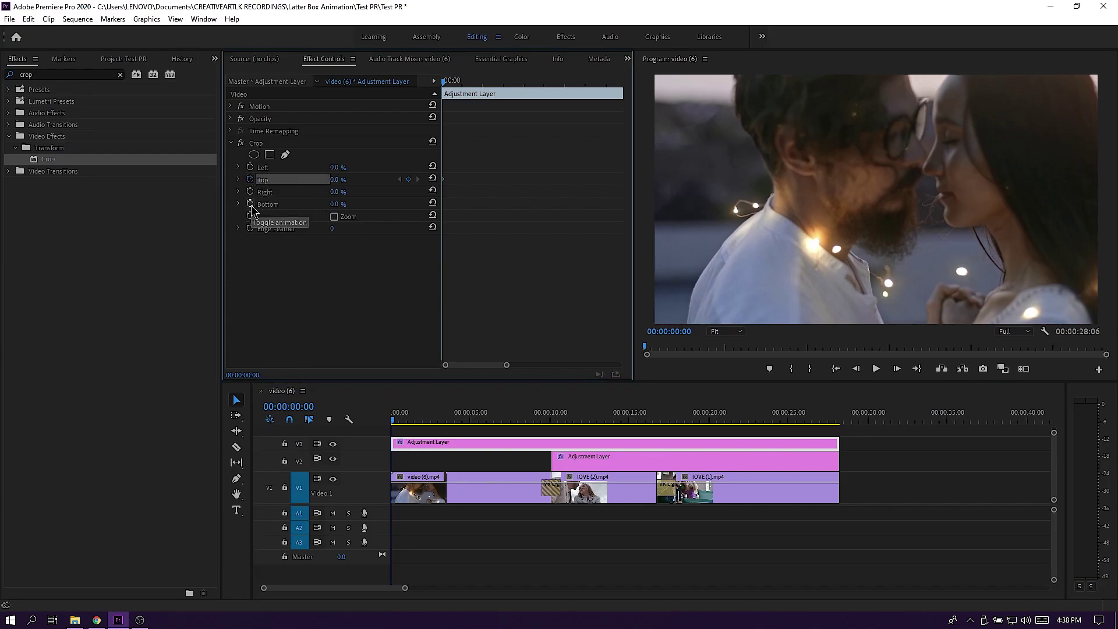
click(250, 205)
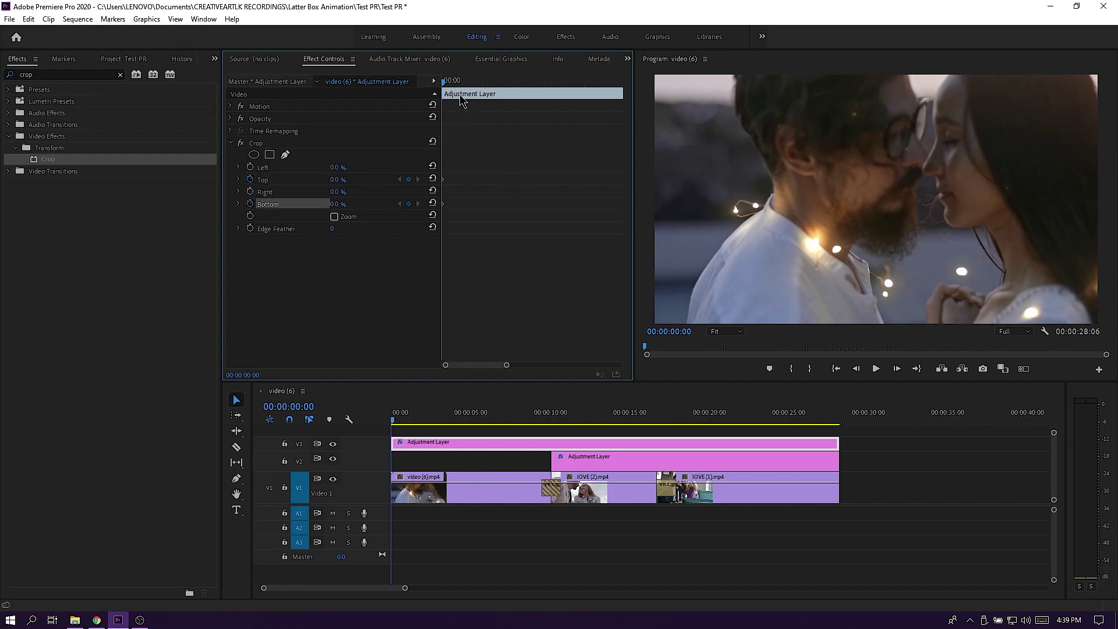
Clear the keyframe selection and move the playhead to about three seconds
click(478, 79)
drag(411, 238, 445, 181)
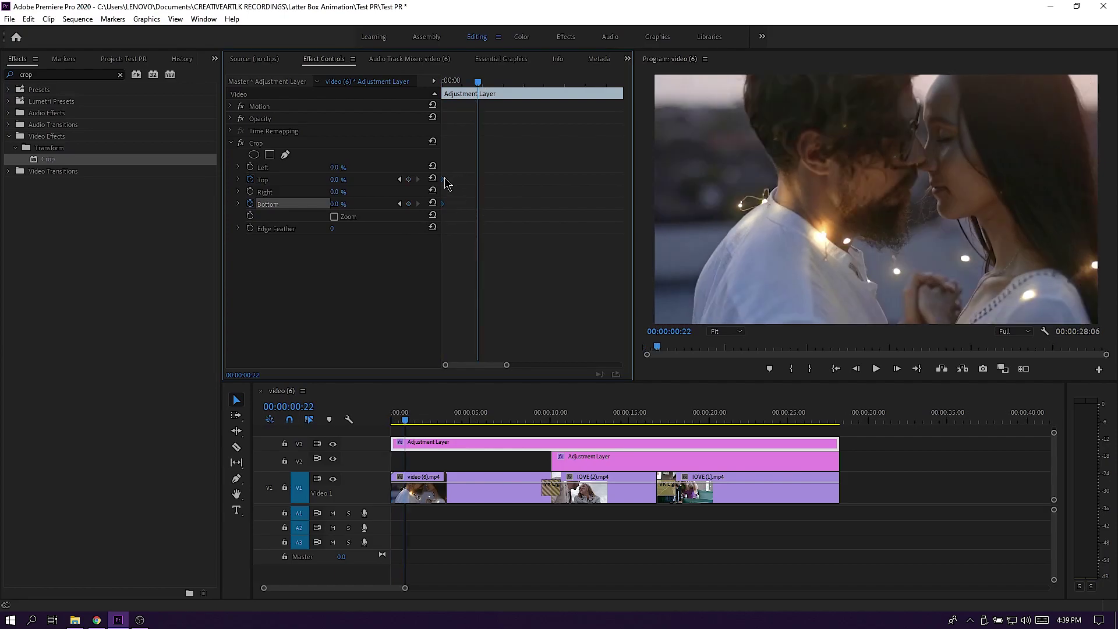
click(399, 181)
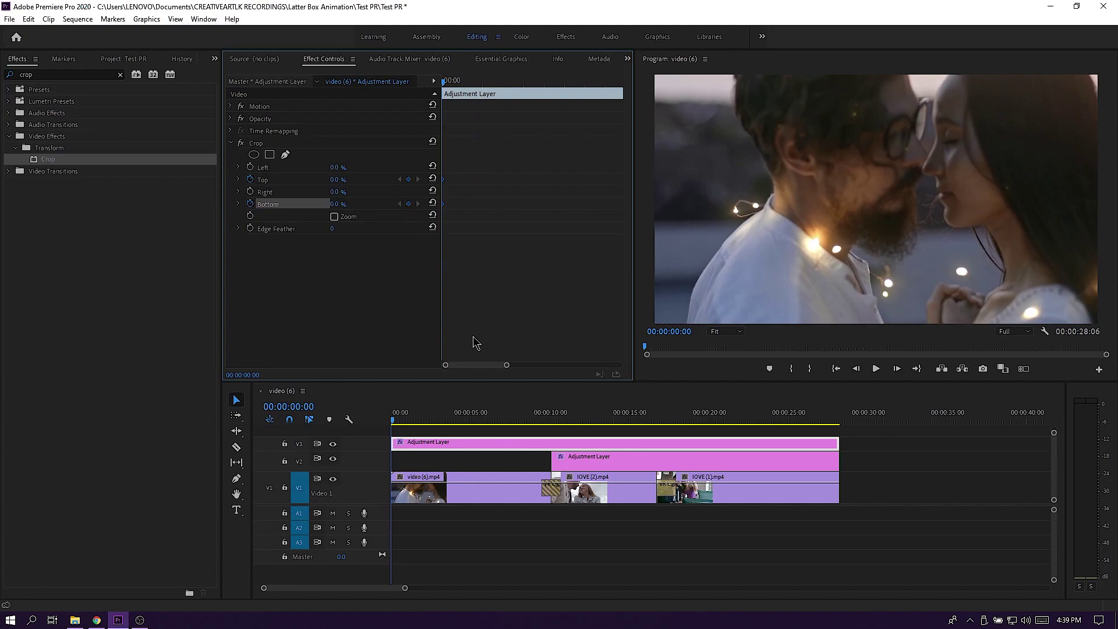
drag(411, 419, 440, 427)
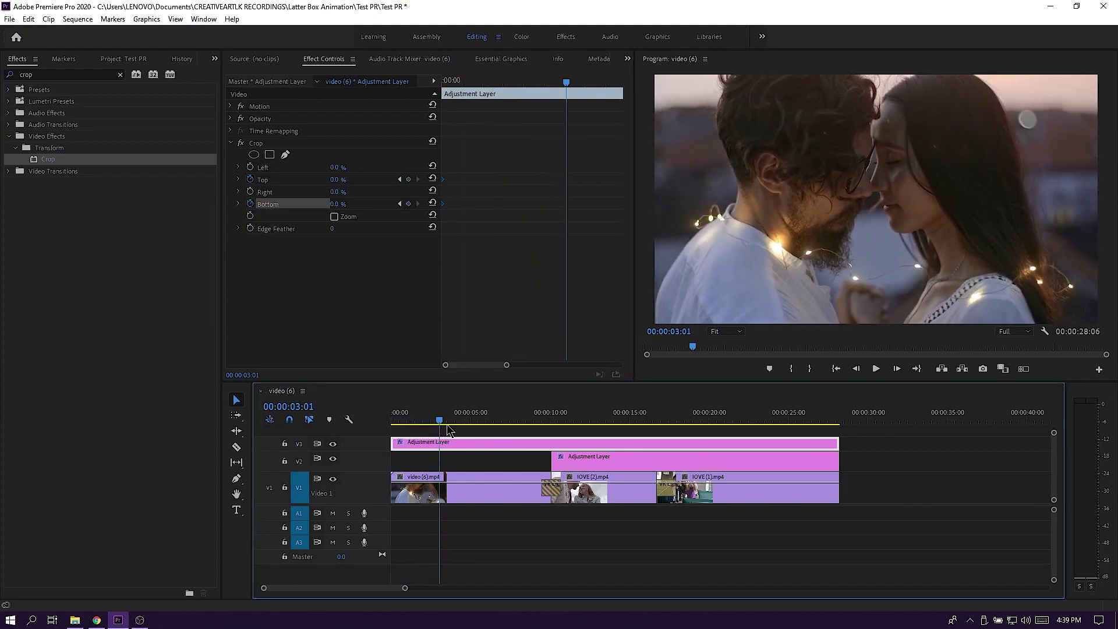
Key Crop Bottom and Top at 10% at 00:00:03:02, then rewind the playhead to the start
click(335, 205)
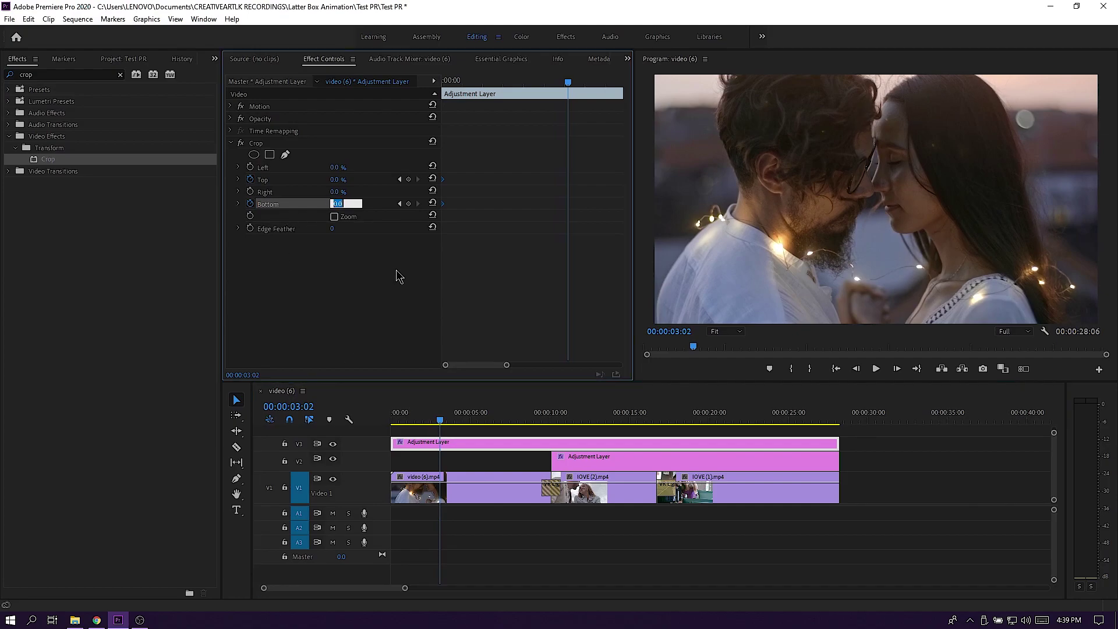
text(10)
key(Return)
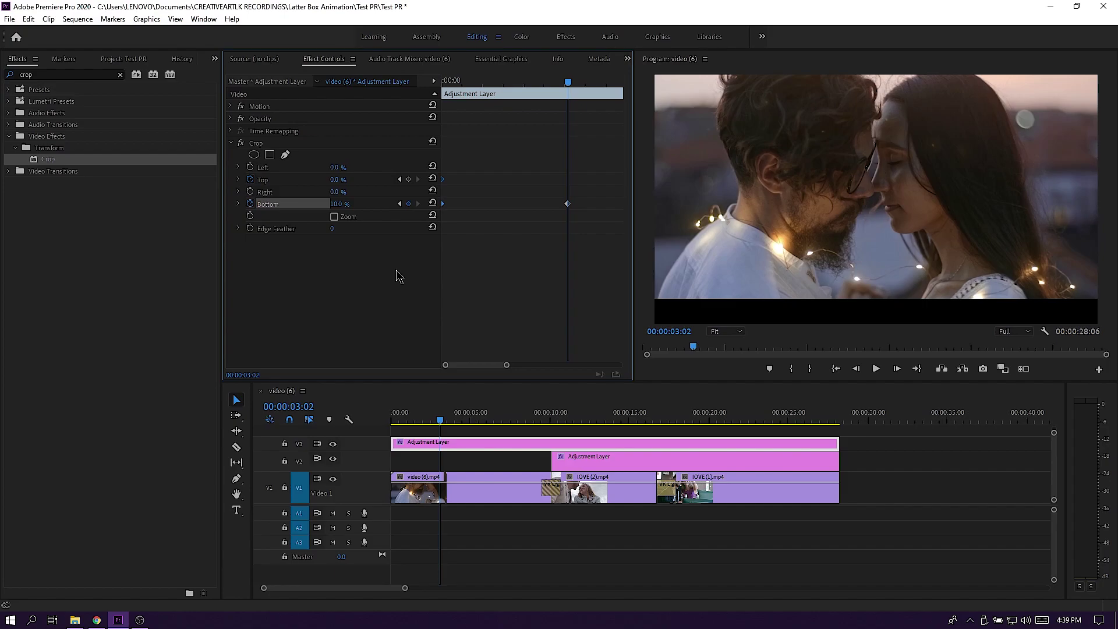
click(337, 180)
text(10)
key(Return)
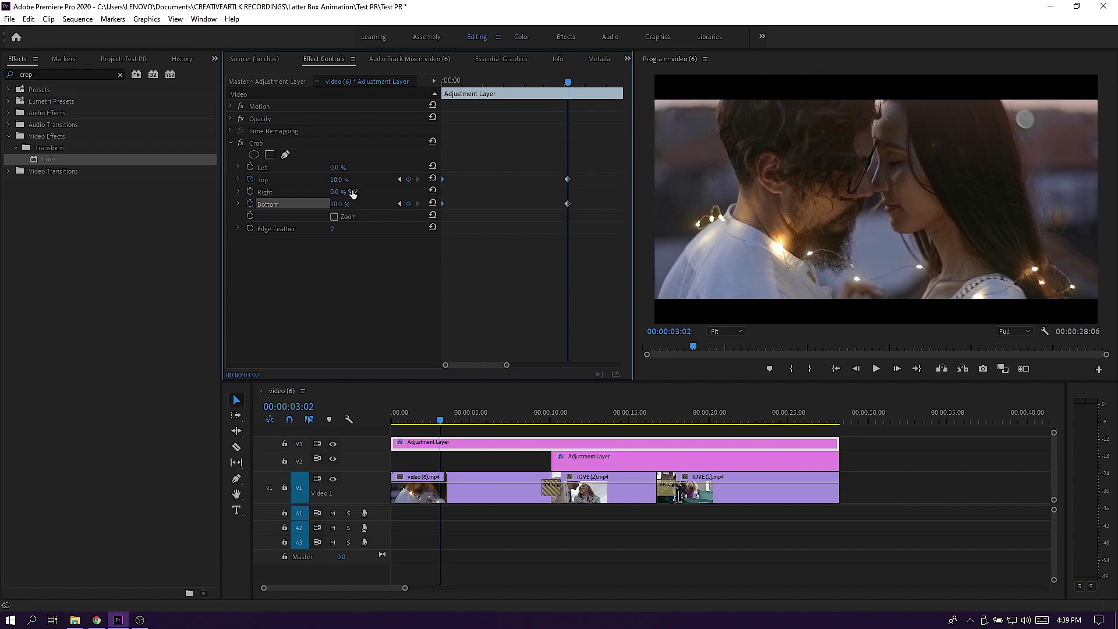
drag(442, 421, 392, 422)
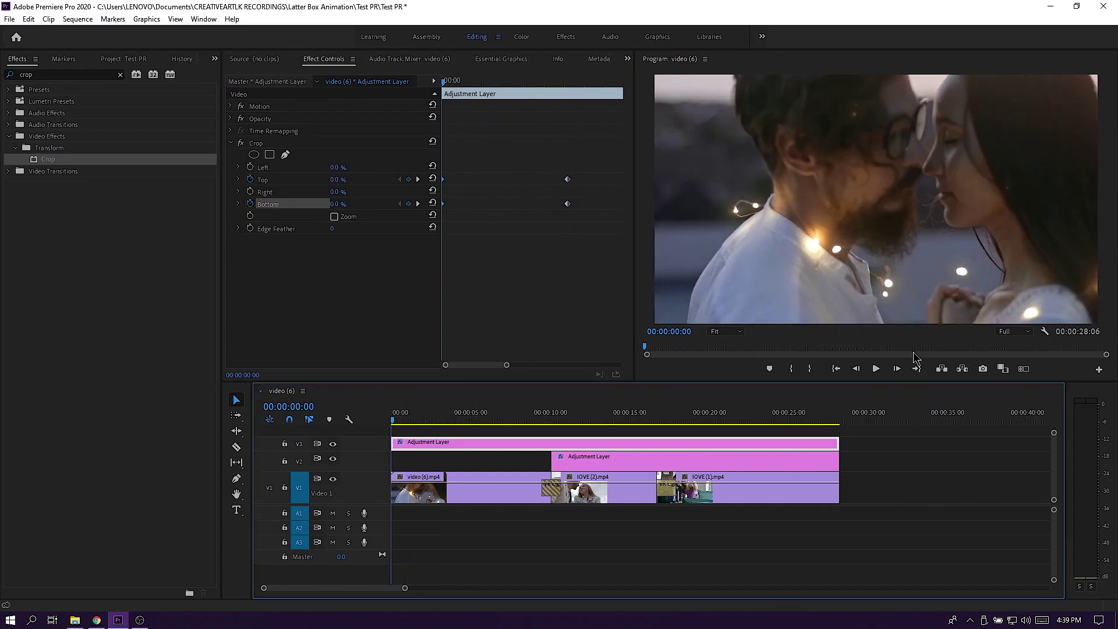
Play the letterbox slide-in on a maximized Program monitor, then restore the layout
key(grave)
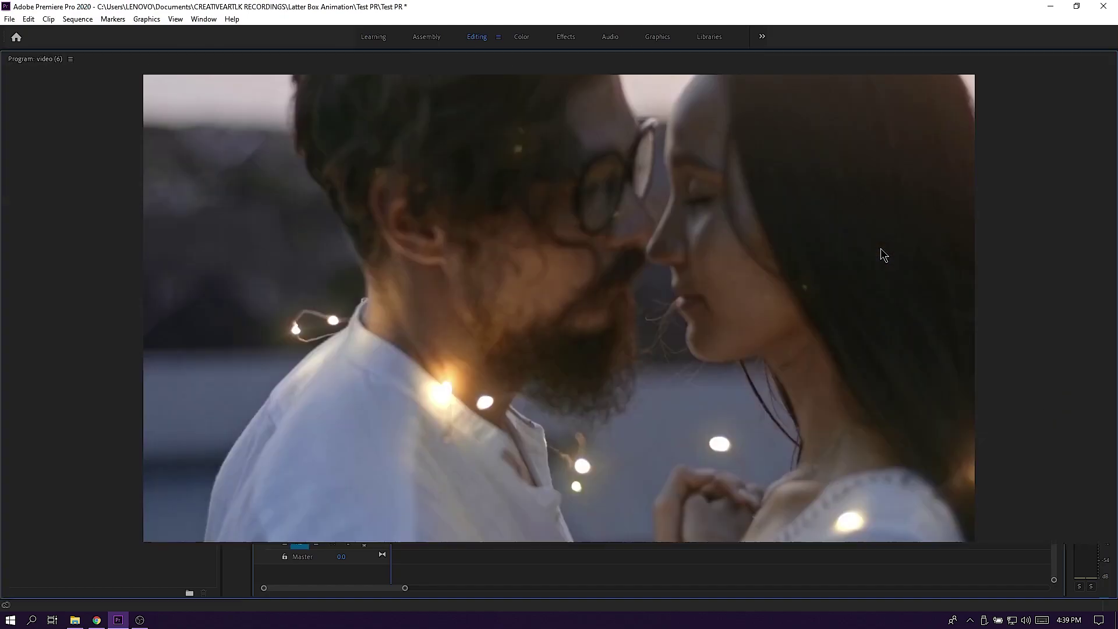
key(space)
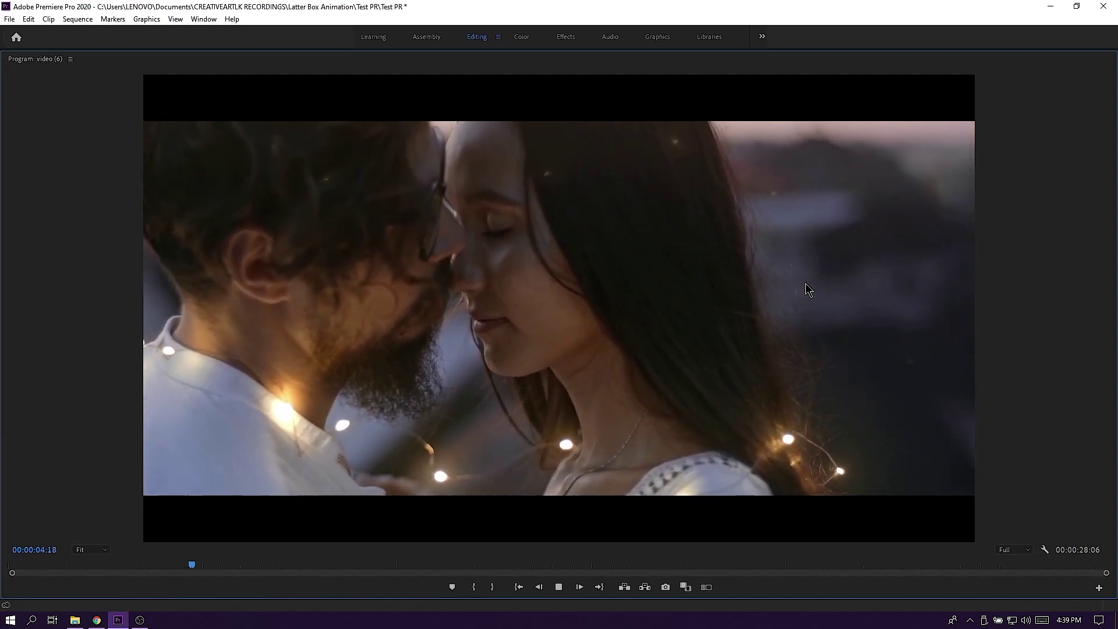
key(grave)
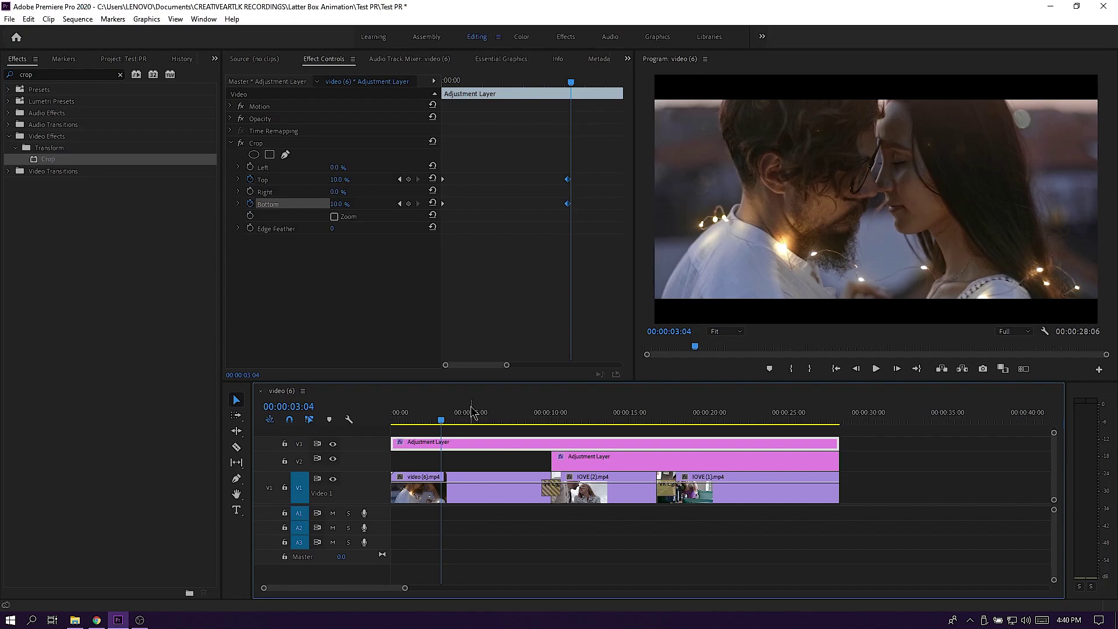
Park the playhead at 00:00:05:04 to inspect the final 10% letterboxed frame
click(472, 412)
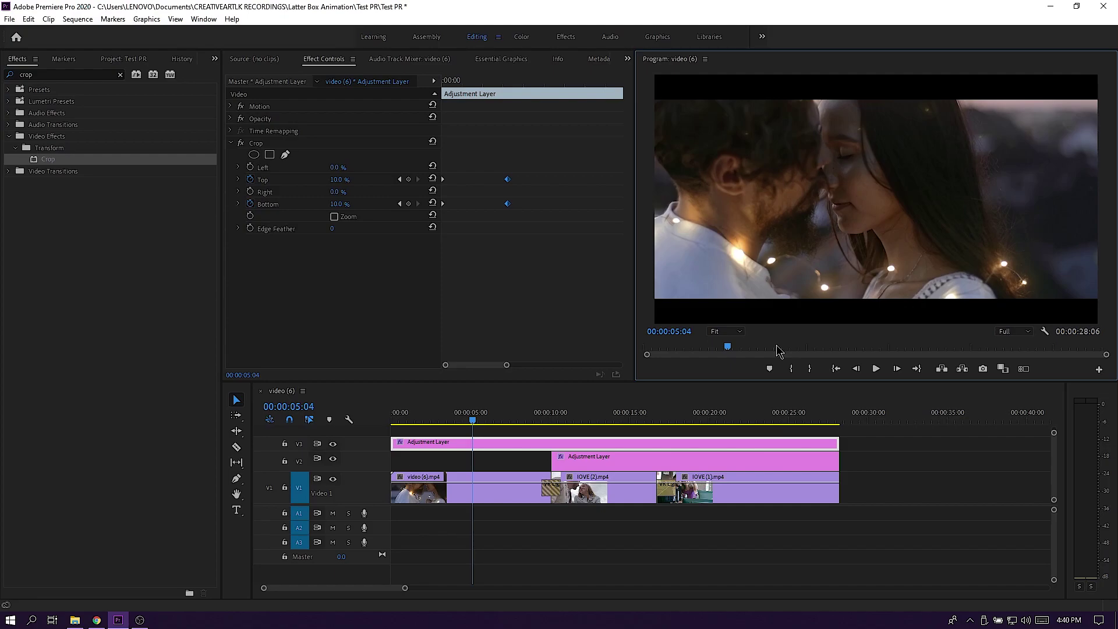